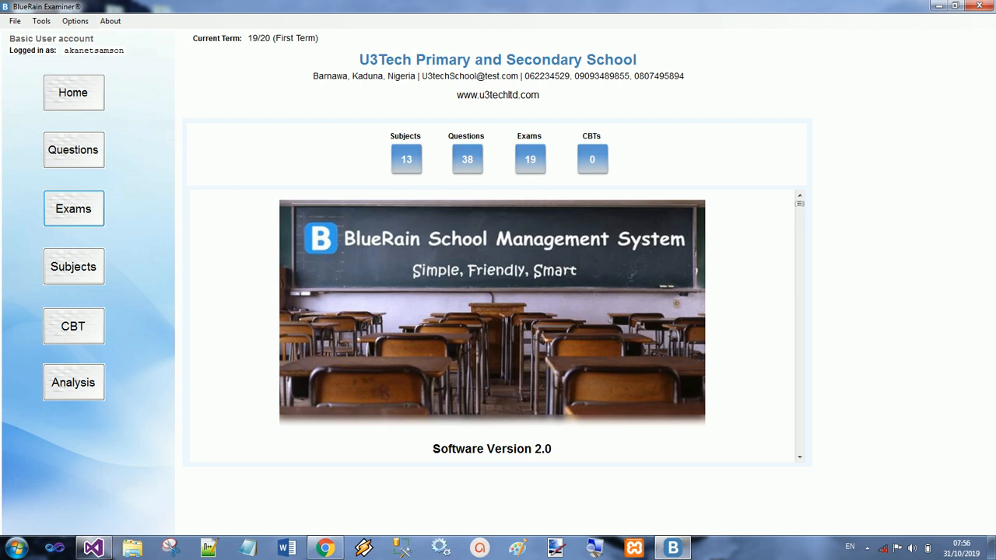
Step: Open the questions list and view the SSS 3 question "What is a noun?" together with its additional question information
{"action": "left_click", "coordinate": [73, 326]}
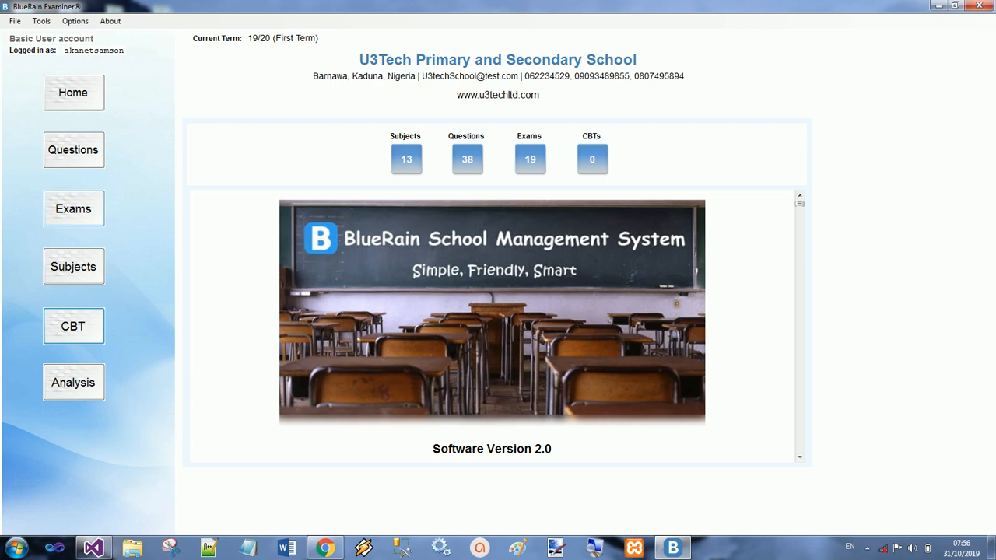
{"action": "left_click", "coordinate": [74, 151]}
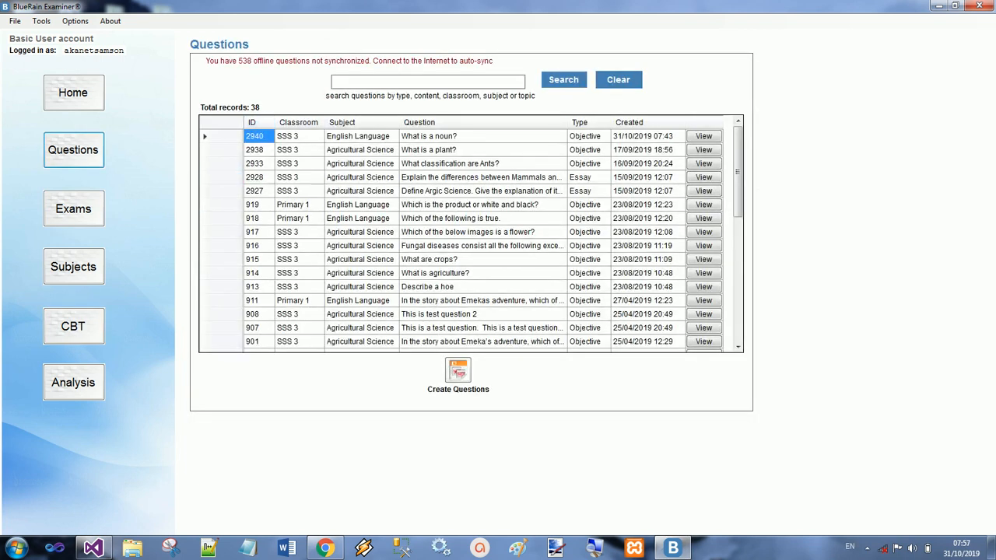
{"action": "left_click", "coordinate": [428, 81]}
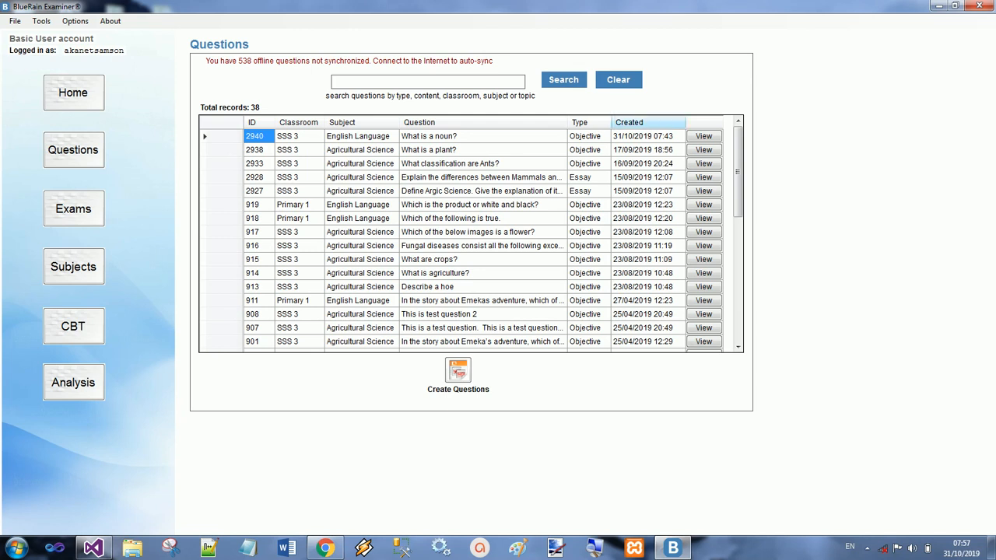
{"action": "left_click", "coordinate": [704, 136]}
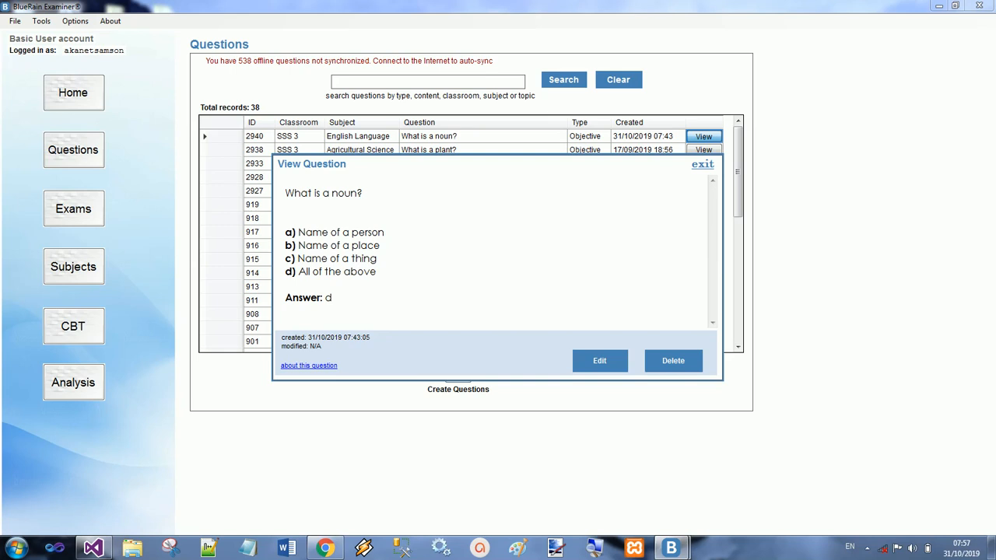
{"action": "left_click", "coordinate": [309, 366]}
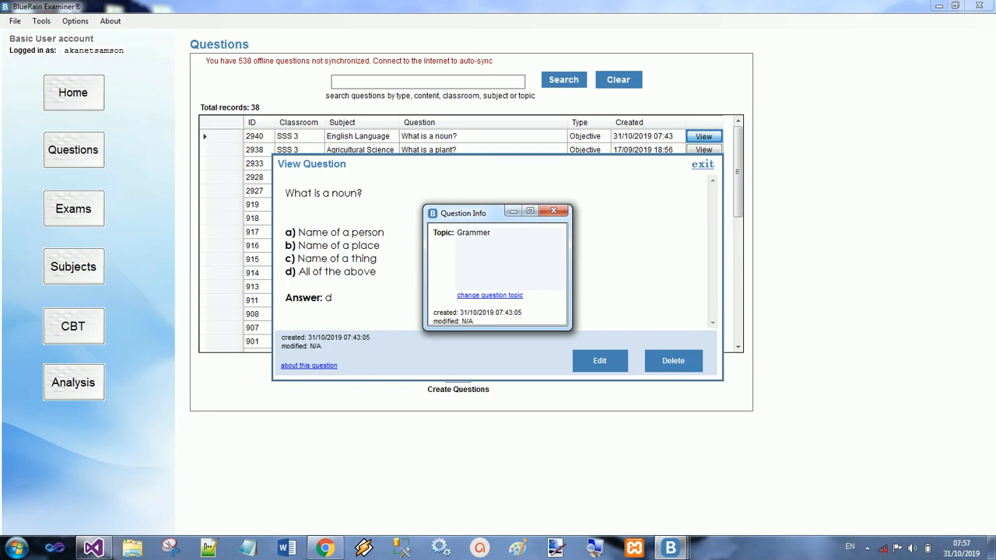
{"action": "left_click", "coordinate": [554, 211]}
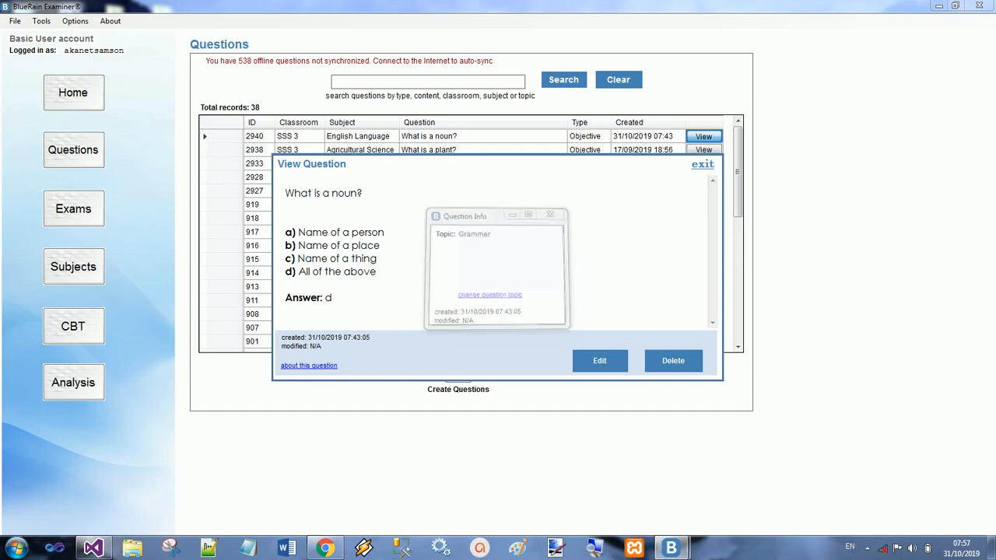
{"action": "left_click", "coordinate": [703, 165]}
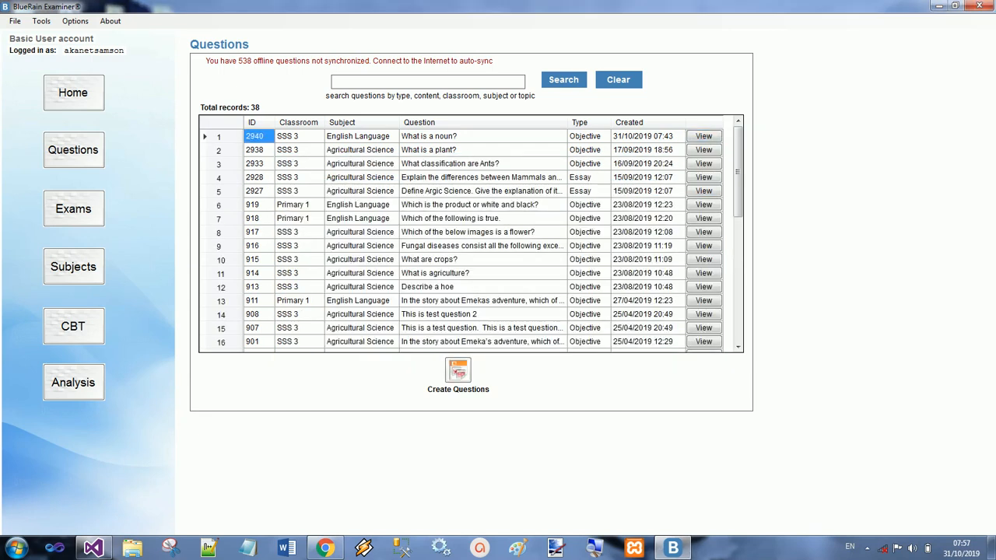
{"action": "left_click", "coordinate": [704, 219]}
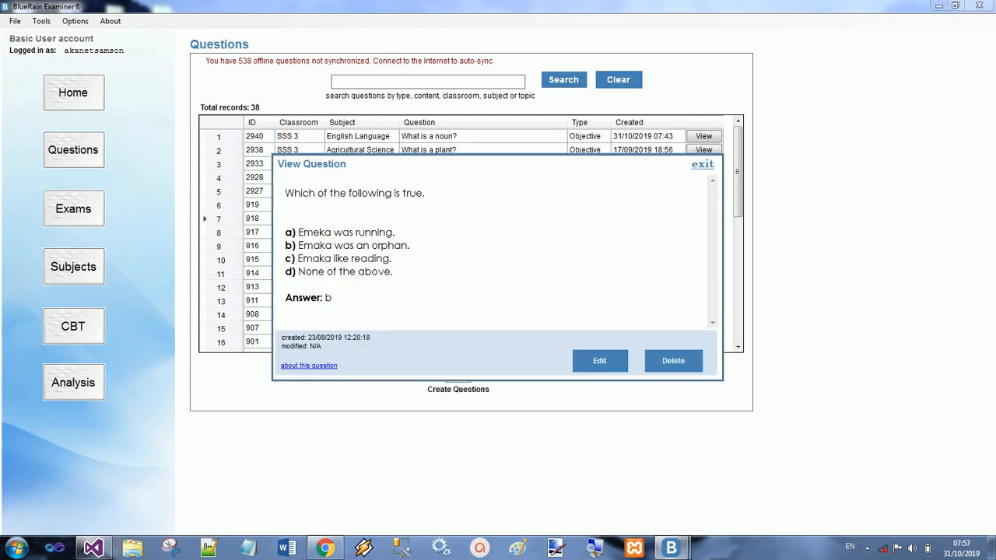
{"action": "left_click", "coordinate": [673, 361]}
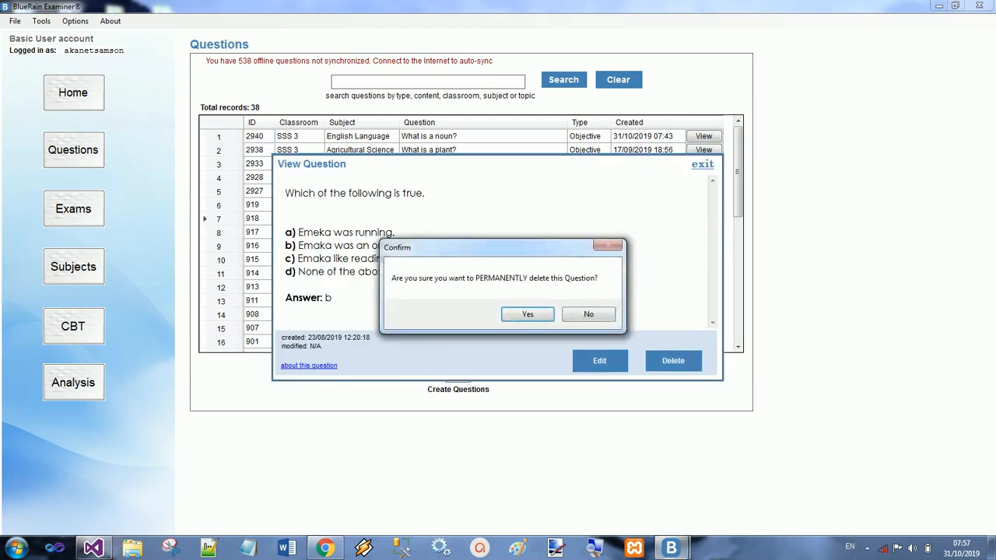
{"action": "left_click", "coordinate": [585, 314]}
{"action": "left_click", "coordinate": [703, 165]}
Step: Permanently delete the SSS 3 English Language question "What is a noun?" from the questions list
{"action": "left_click", "coordinate": [703, 136]}
{"action": "left_click", "coordinate": [673, 361]}
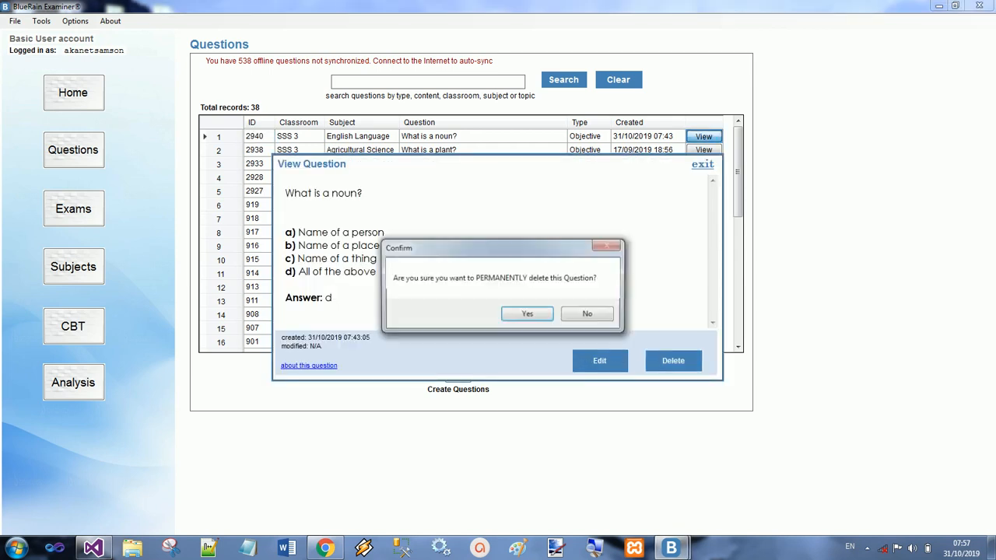
{"action": "left_click", "coordinate": [516, 314]}
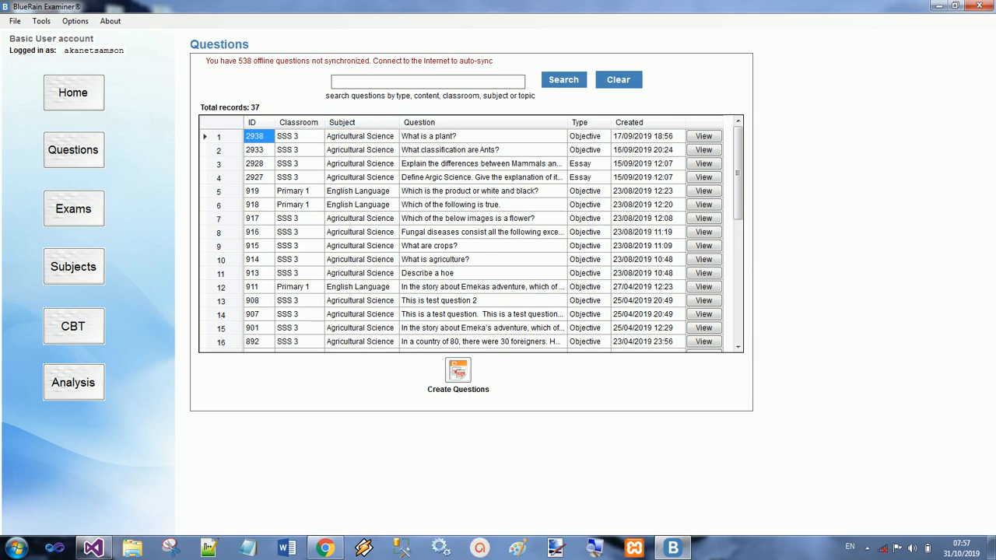
Step: Start creating questions with type Objective, classroom SSS 3 and subject ENGL262 - English Language
{"action": "left_click", "coordinate": [458, 371]}
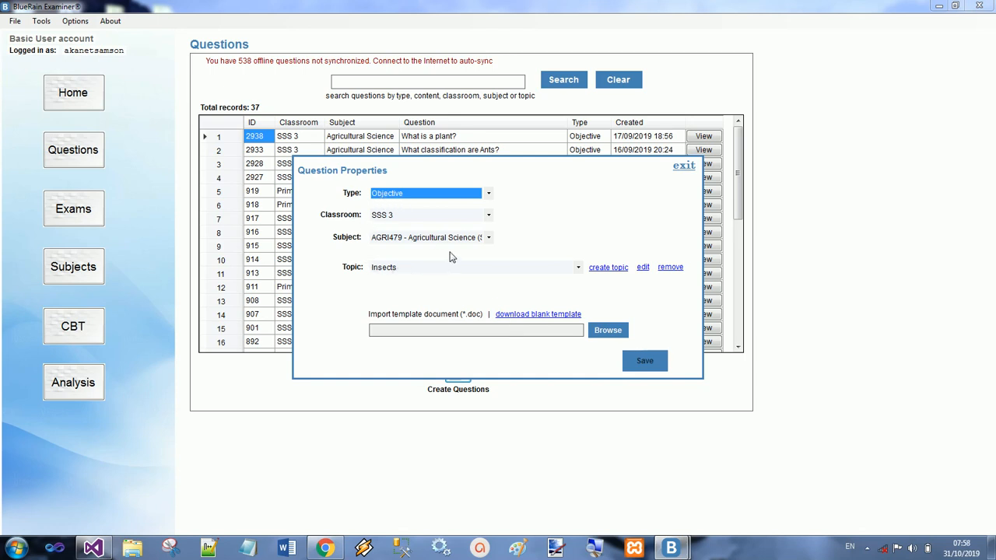
{"action": "left_click", "coordinate": [486, 197]}
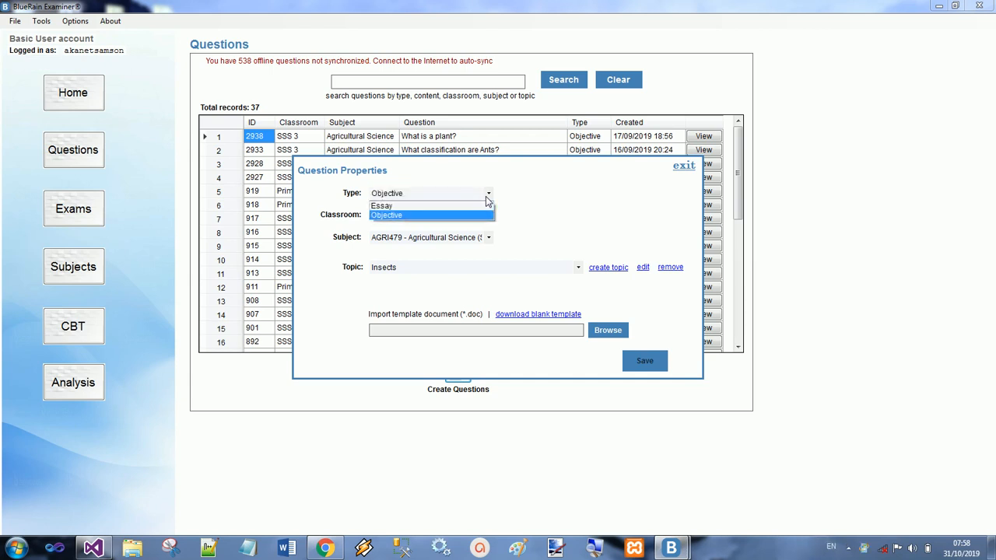
{"action": "left_click", "coordinate": [505, 196]}
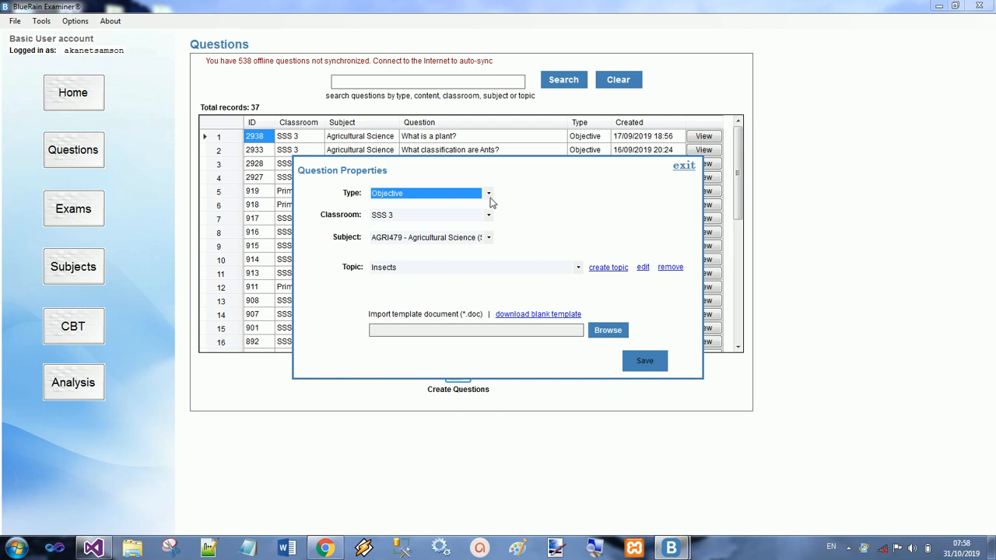
{"action": "left_click", "coordinate": [446, 197]}
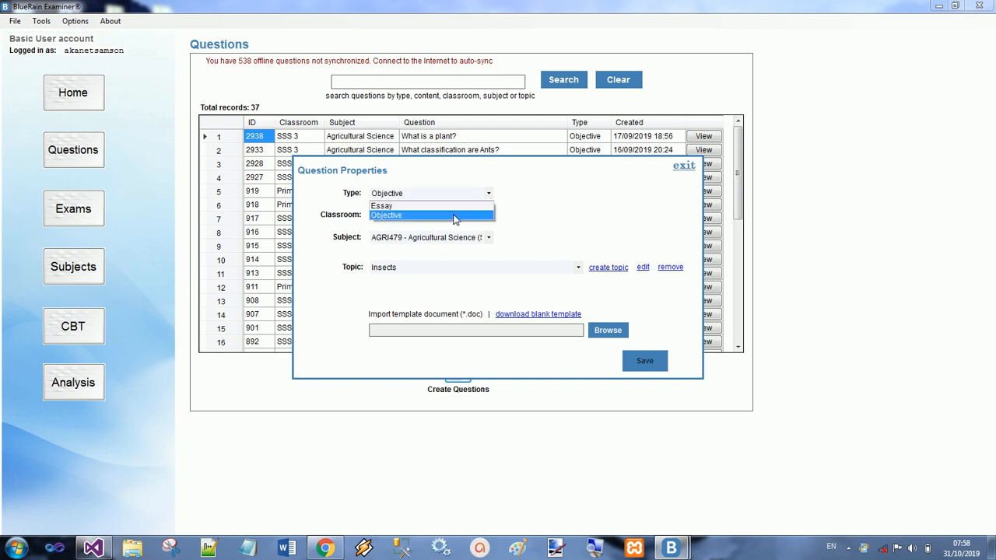
{"action": "left_click", "coordinate": [459, 216]}
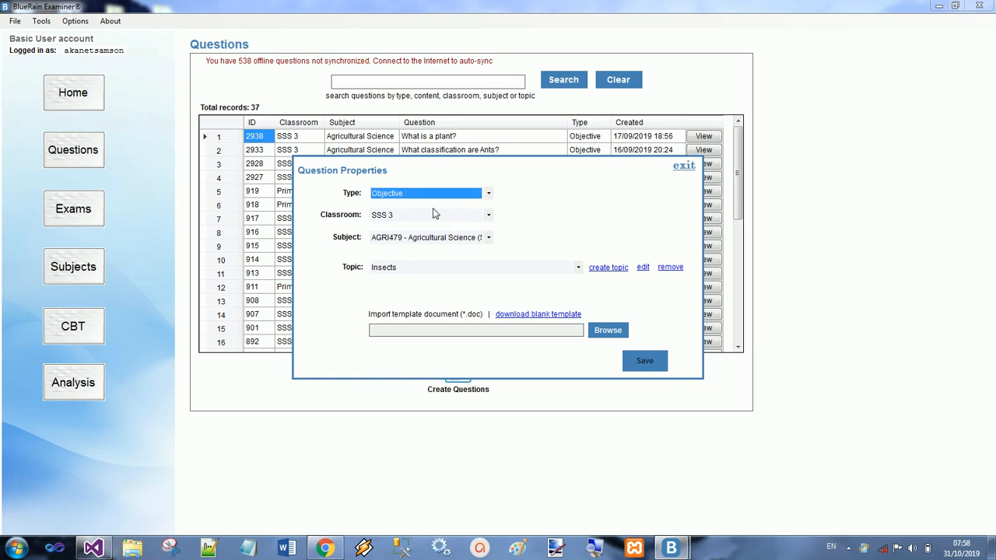
{"action": "left_click", "coordinate": [460, 220]}
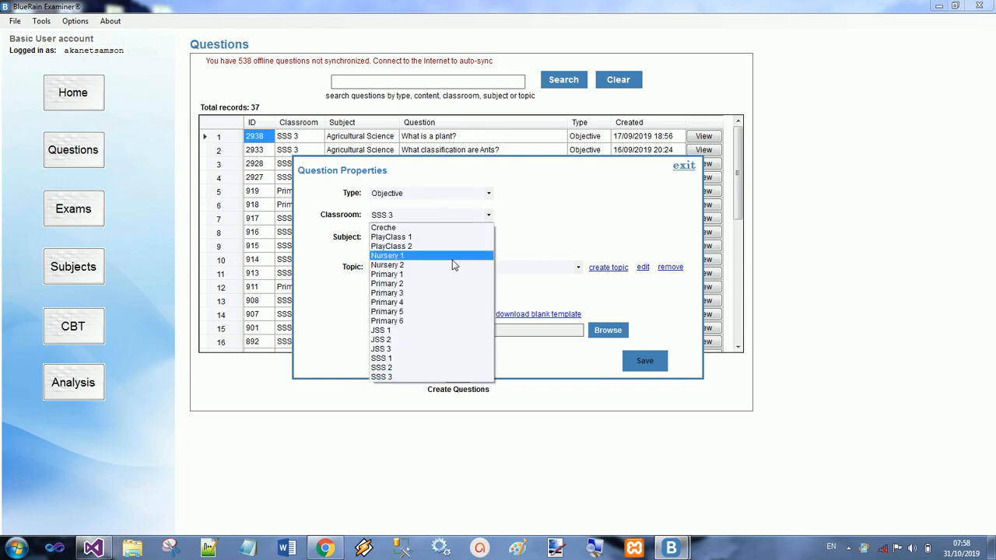
{"action": "left_click", "coordinate": [427, 377]}
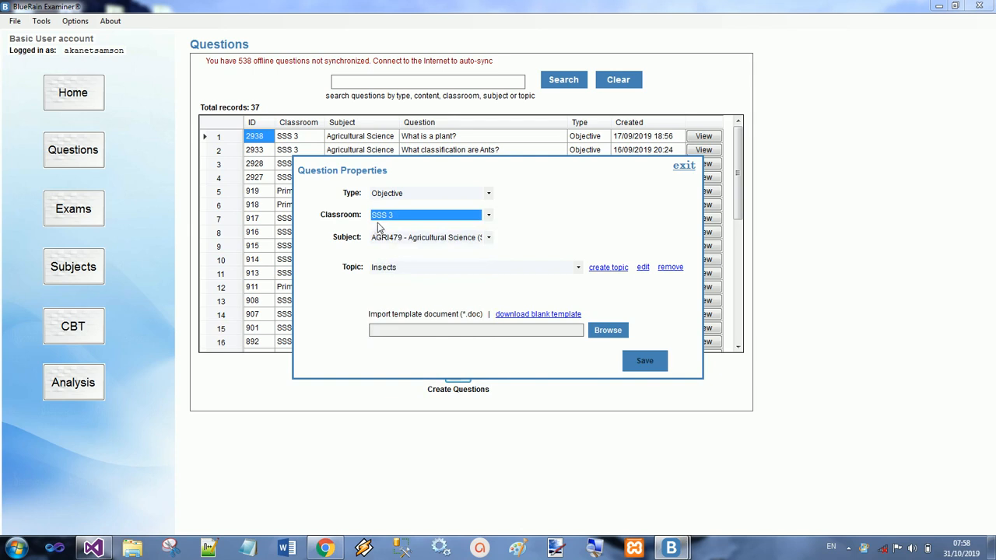
{"action": "left_click", "coordinate": [425, 243]}
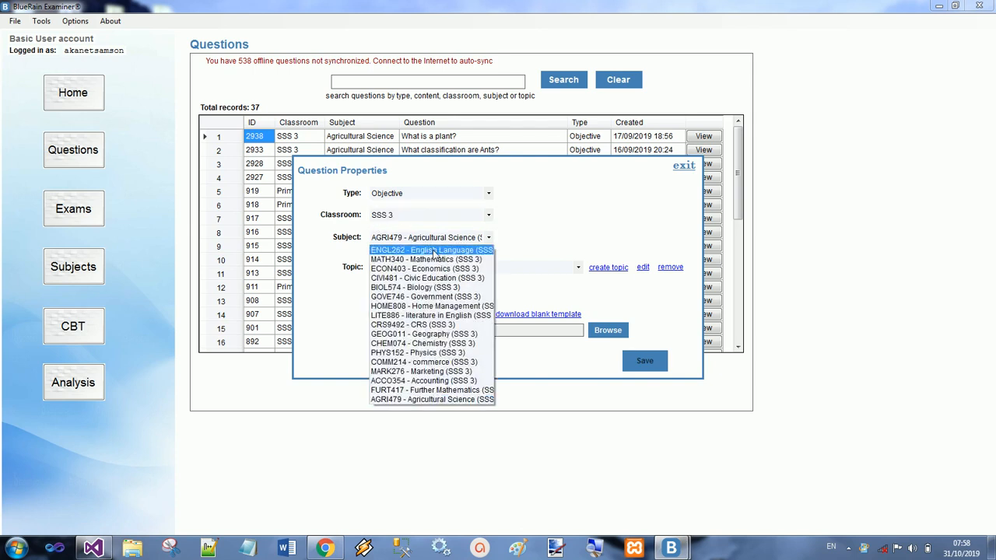
{"action": "left_click", "coordinate": [428, 250]}
Step: Create a new topic named "Comprehension" for English Language (SSS 3)
{"action": "left_click", "coordinate": [474, 269]}
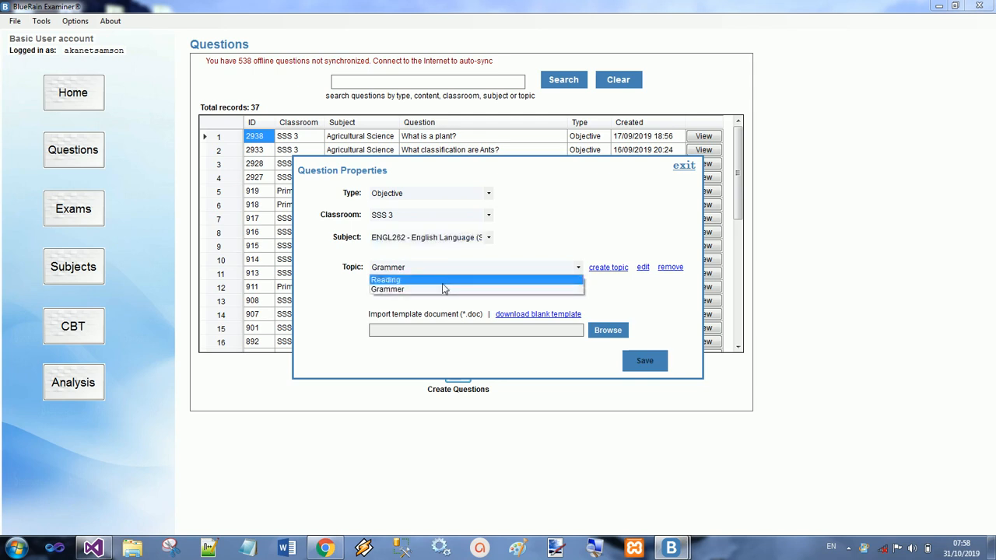
{"action": "left_click", "coordinate": [613, 273]}
{"action": "left_click", "coordinate": [608, 269]}
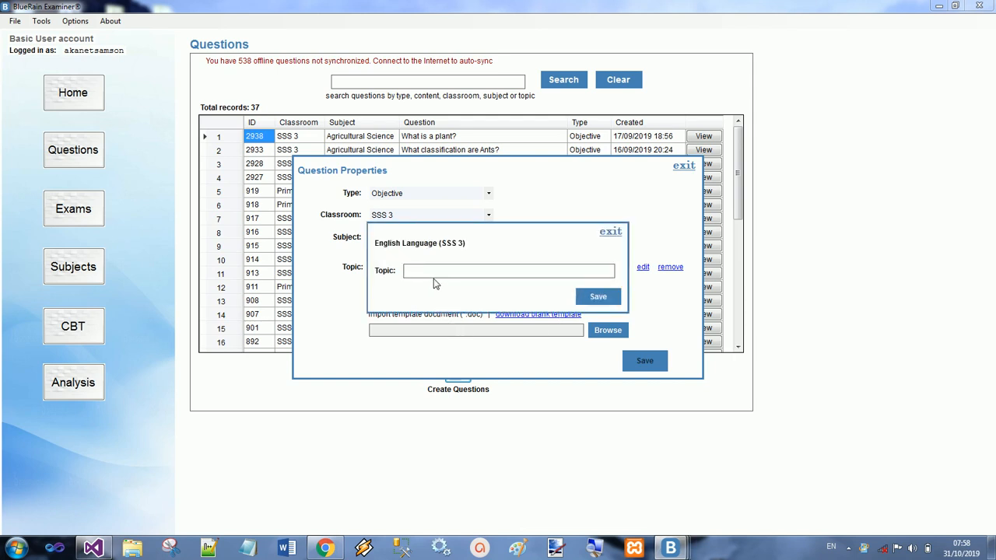
{"action": "type", "text": "Comprehension"}
{"action": "left_click", "coordinate": [597, 299]}
Step: Set the topic of the new questions to "Grammer"
{"action": "left_click", "coordinate": [484, 269]}
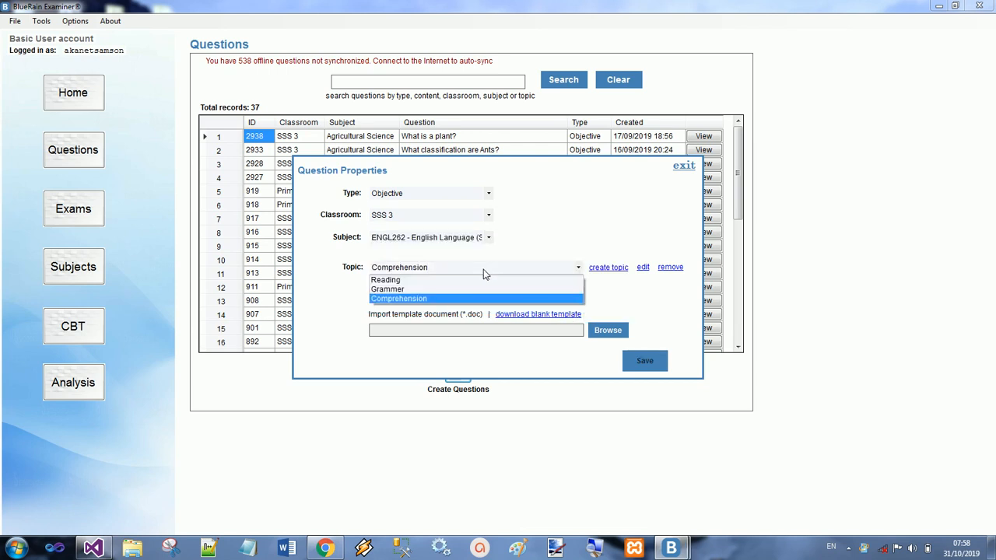
{"action": "left_click", "coordinate": [565, 298]}
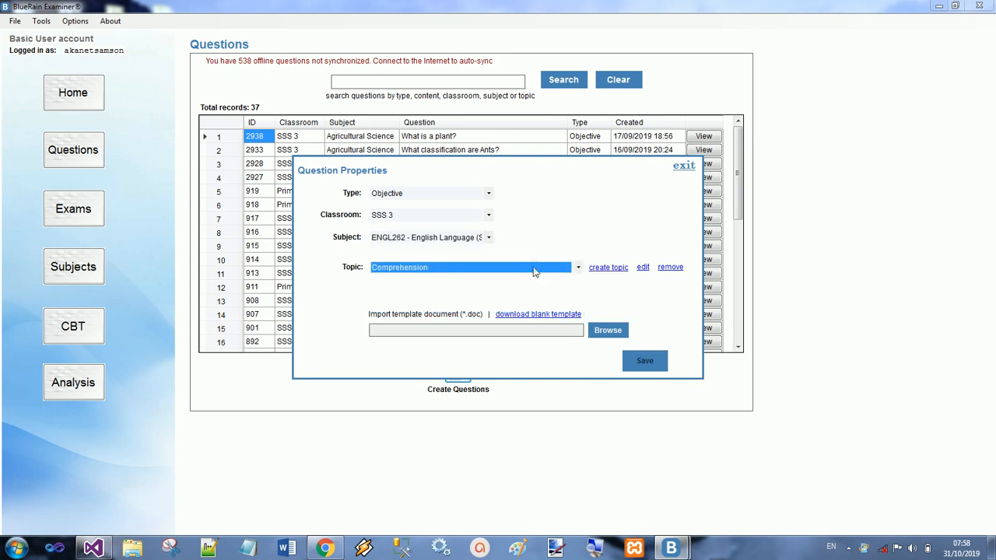
{"action": "left_click", "coordinate": [523, 267]}
{"action": "left_click", "coordinate": [496, 289]}
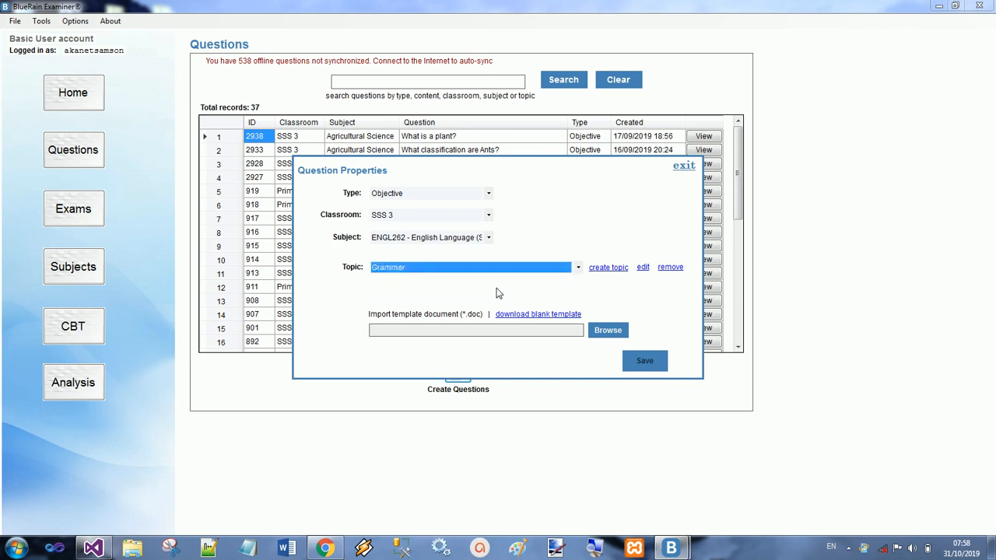
Step: Download the blank template for 10 questions, replacing the existing file, and dismiss Word's document recovery list
{"action": "left_click", "coordinate": [548, 319]}
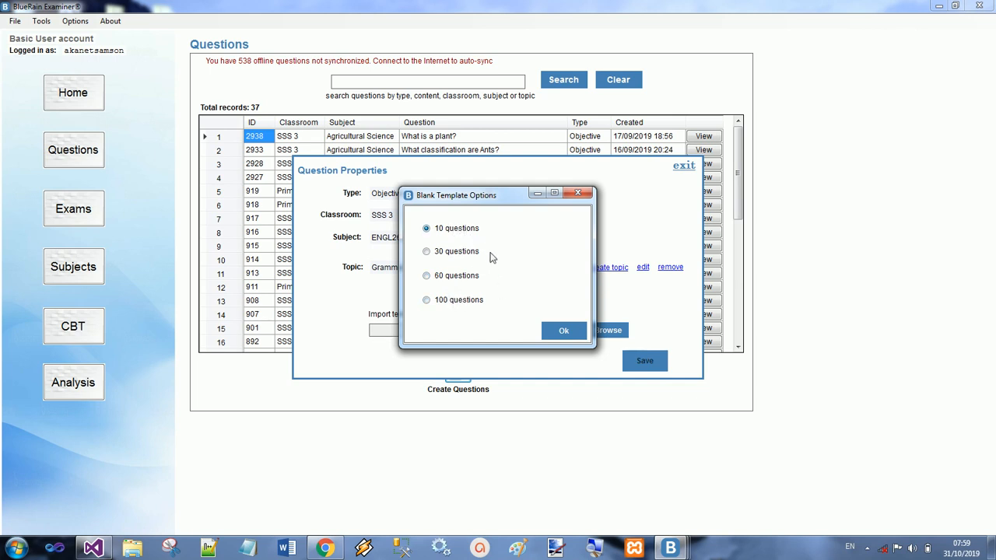
{"action": "left_click", "coordinate": [560, 330]}
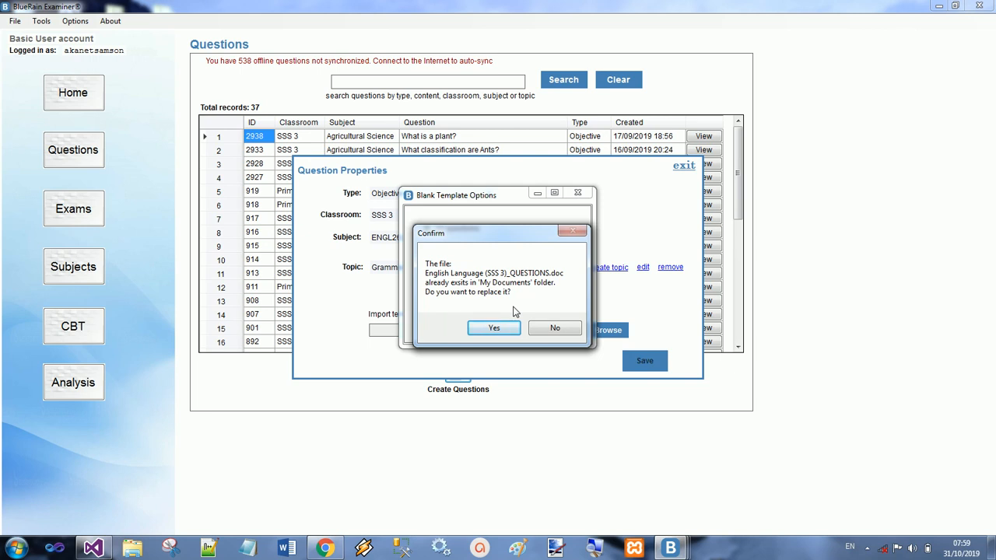
{"action": "left_click", "coordinate": [508, 330]}
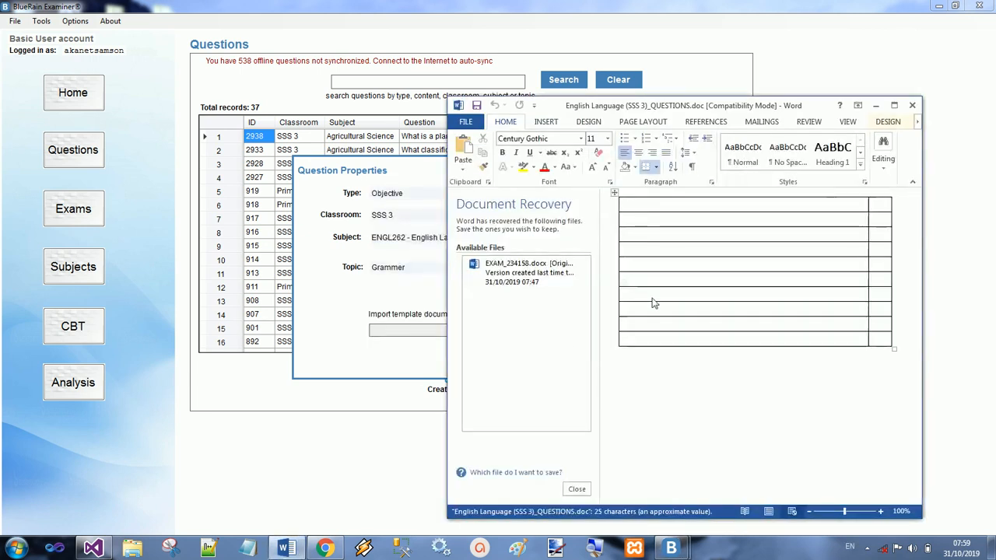
{"action": "left_click", "coordinate": [575, 489]}
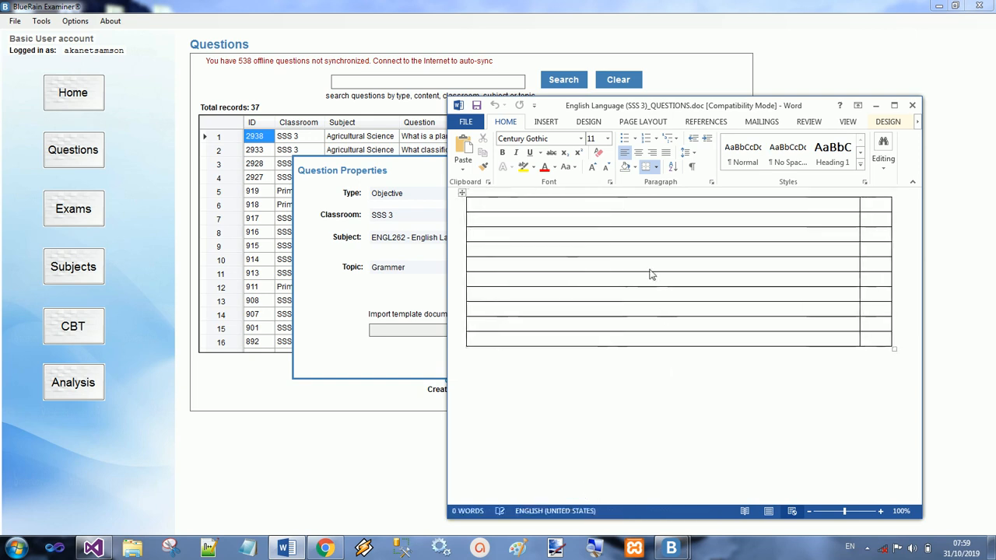
{"action": "left_click", "coordinate": [512, 219]}
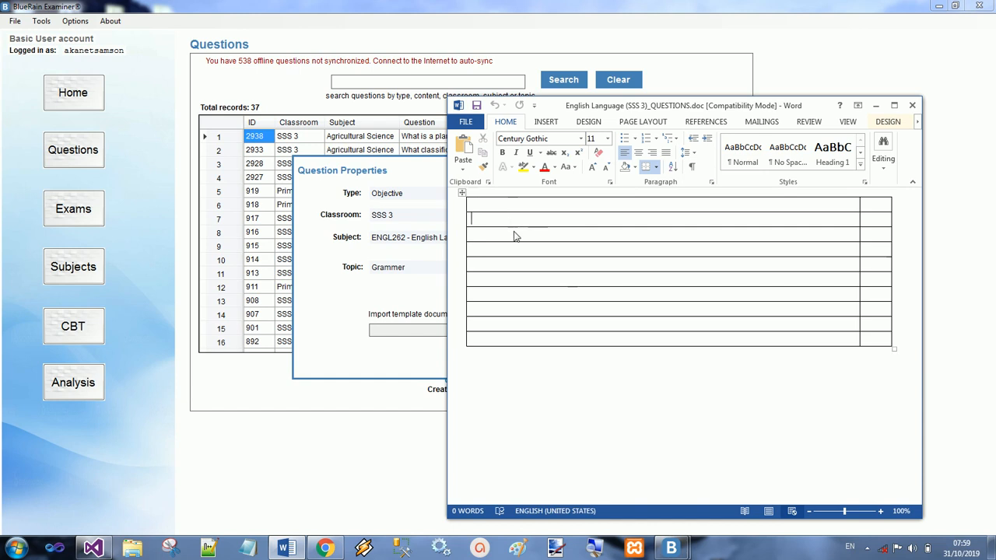
{"action": "key", "text": "Down"}
{"action": "key", "text": "Down"}
{"action": "key", "text": "Down"}
{"action": "key", "text": "Down"}
{"action": "key", "text": "Down"}
{"action": "key", "text": "Down"}
{"action": "key", "text": "Down"}
{"action": "key", "text": "Down"}
{"action": "left_click", "coordinate": [878, 201]}
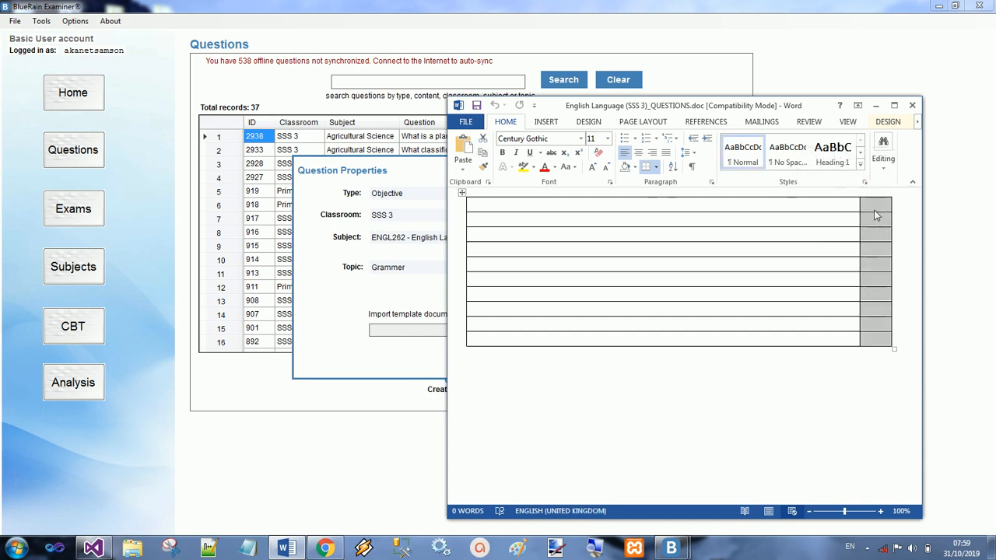
{"action": "left_click", "coordinate": [771, 229]}
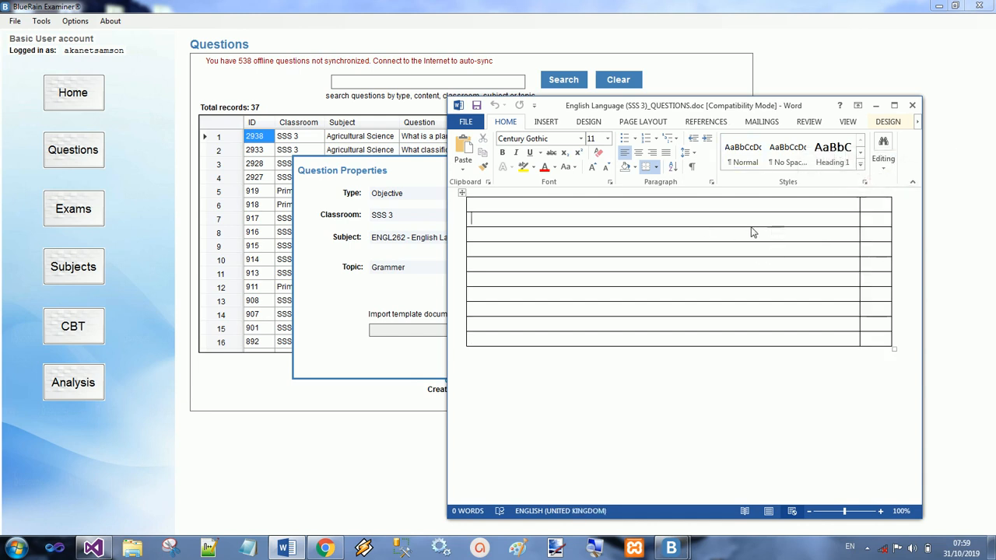
Step: Enter the question "What is a noun?" in the wide cell of the template table's first row
{"action": "left_click", "coordinate": [613, 209]}
{"action": "type", "text": "What is a no"}
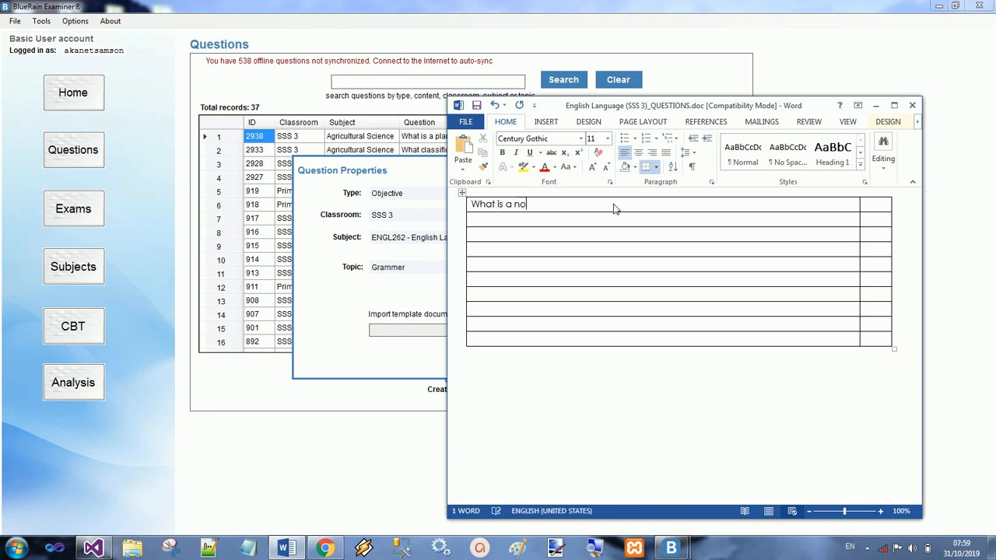
{"action": "type", "text": "un?"}
{"action": "key", "text": "Return"}
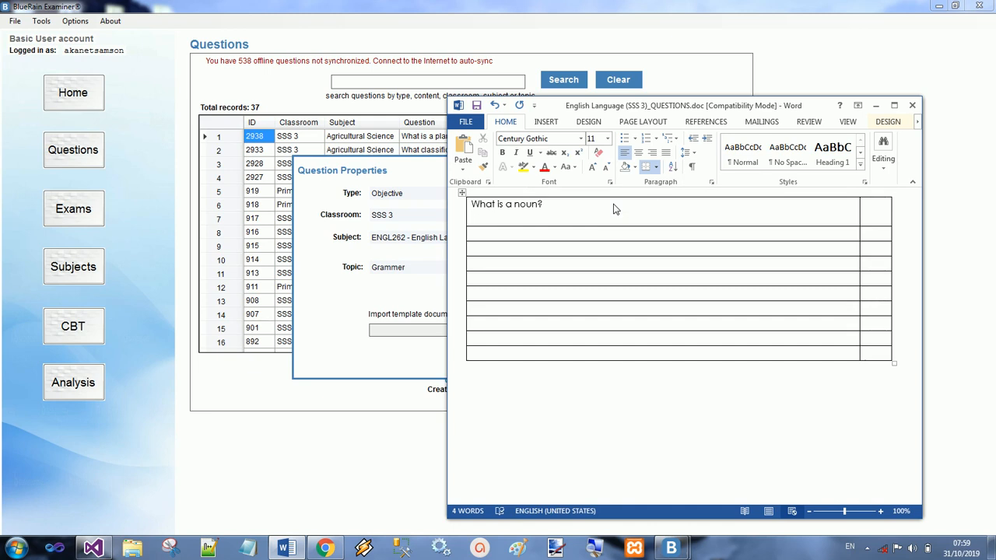
Step: Add lettered options a to d under the question: "Name of a person", "Name of a place", "Name of a thing" and "All of the above"
{"action": "type", "text": ". "}
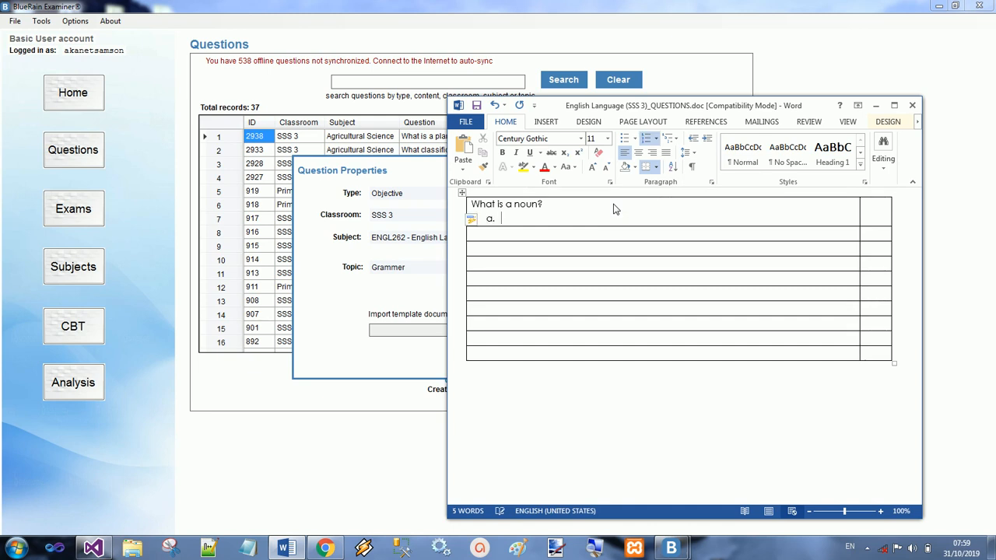
{"action": "type", "text": "name o"}
{"action": "key", "text": "Return"}
{"action": "type", "text": "name"}
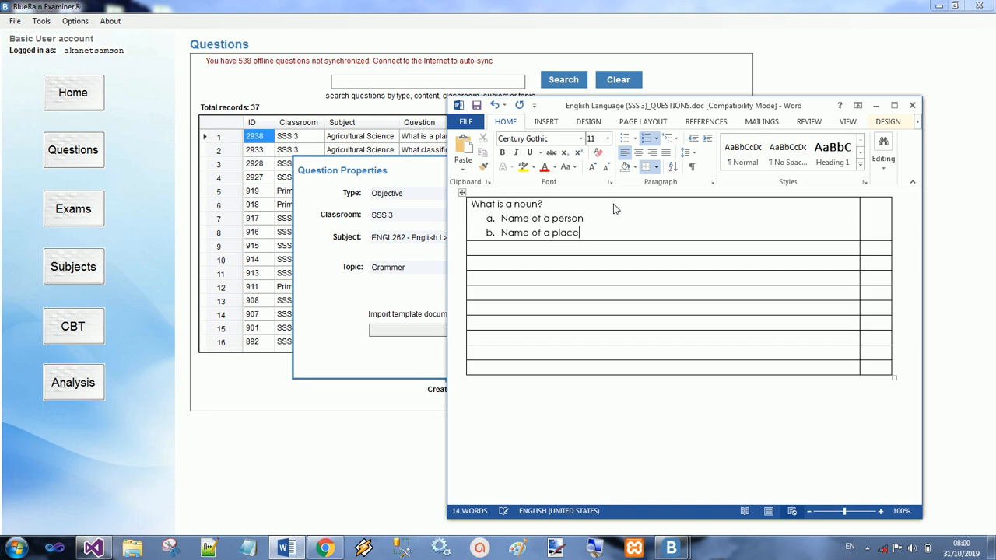
{"action": "key", "text": "Return"}
{"action": "type", "text": "name of"}
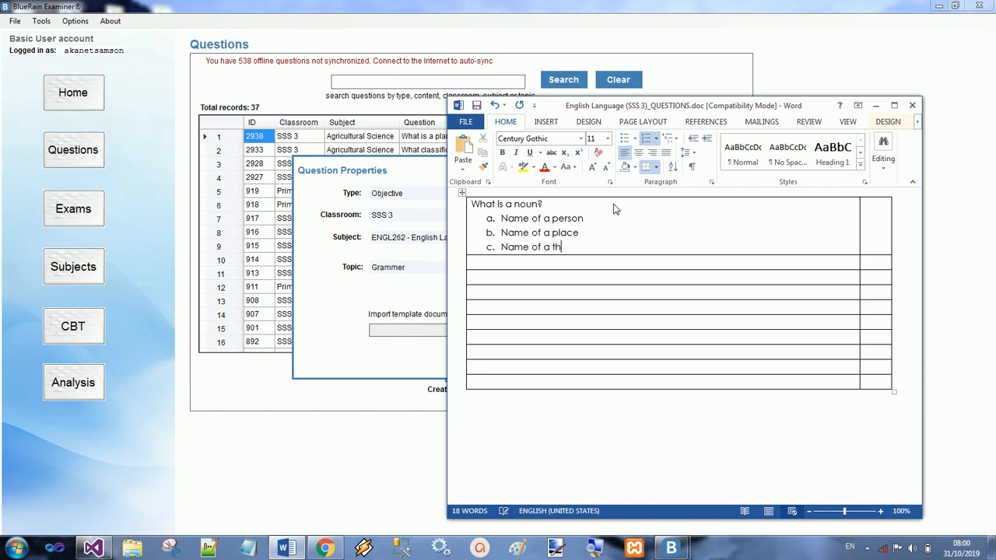
{"action": "key", "text": "Return"}
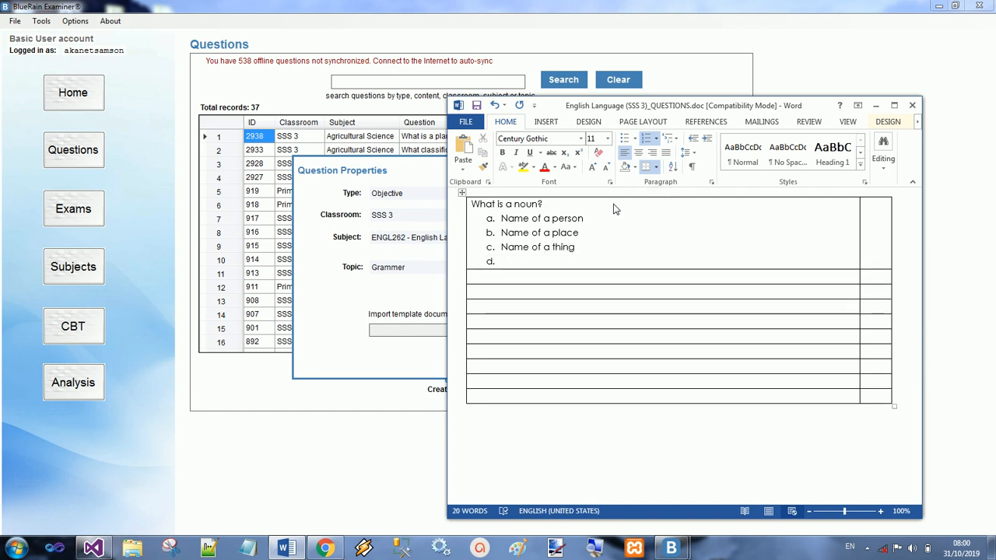
{"action": "type", "text": "All of the above"}
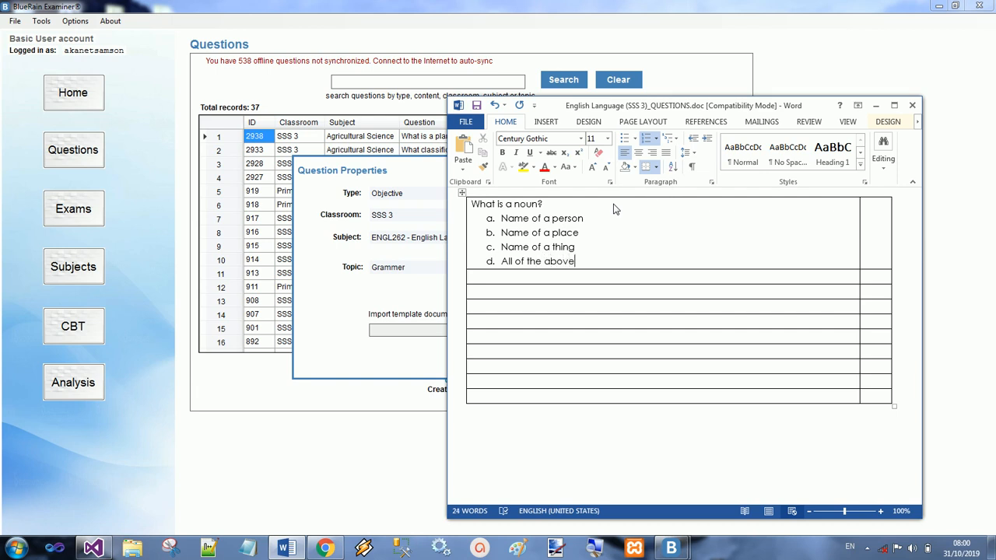
Step: Enter D as the answer in the narrow cell of the first row, then save and close the template document
{"action": "left_click", "coordinate": [872, 218]}
{"action": "type", "text": "D"}
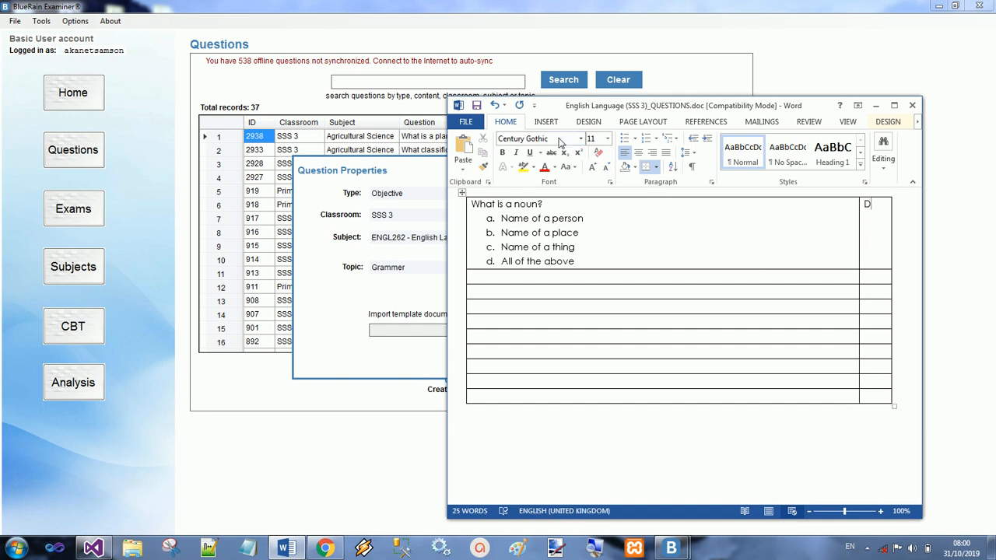
{"action": "left_click", "coordinate": [478, 105]}
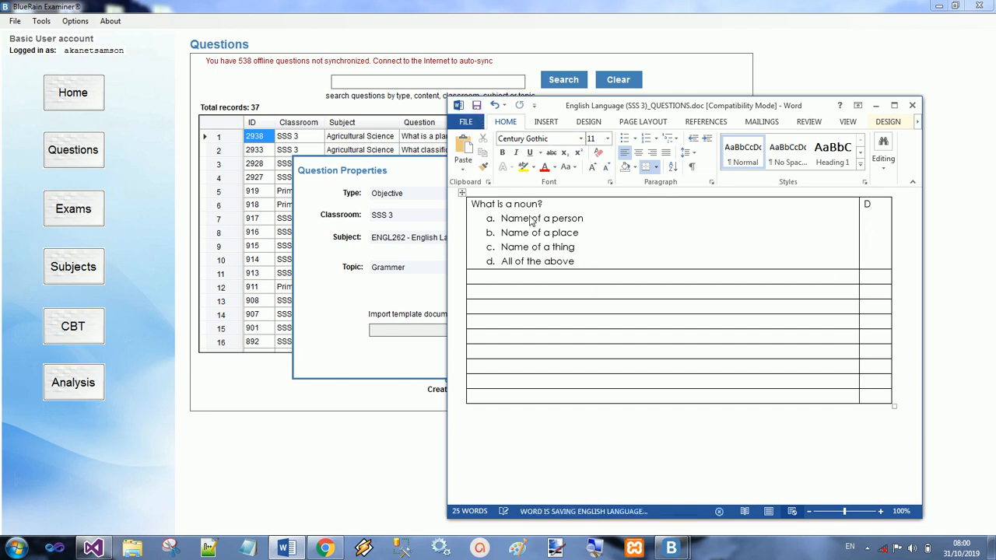
{"action": "left_click", "coordinate": [519, 276]}
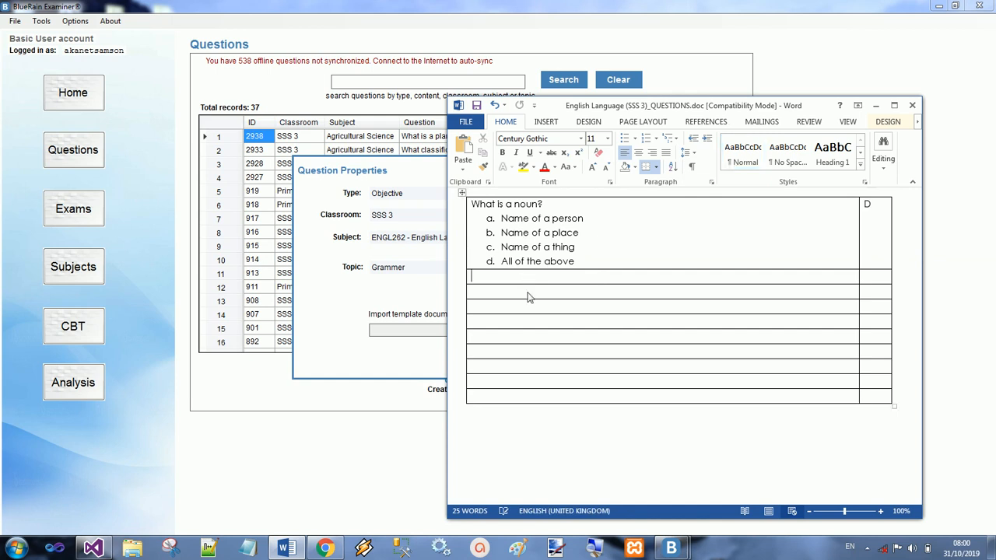
{"action": "left_click", "coordinate": [532, 309]}
{"action": "left_click", "coordinate": [913, 107]}
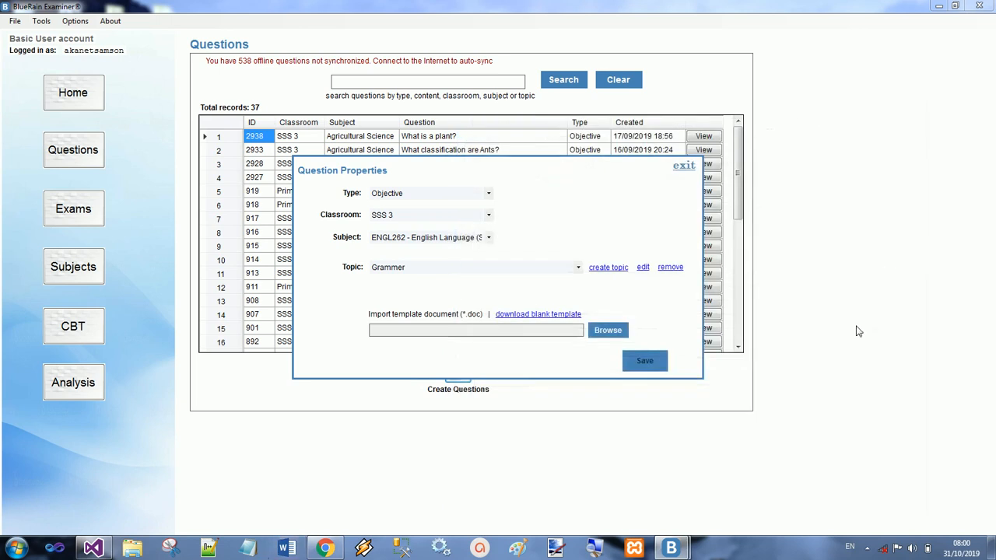
Step: Load "English Language (SSS 3)_QUESTIONS.doc" from the Documents library as the import template document
{"action": "left_click", "coordinate": [608, 330]}
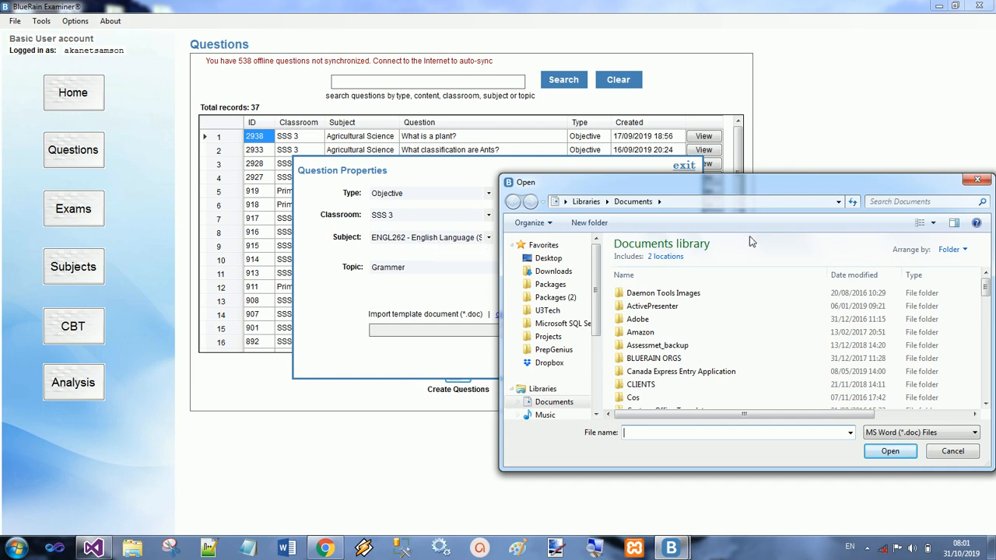
{"action": "left_click", "coordinate": [661, 321]}
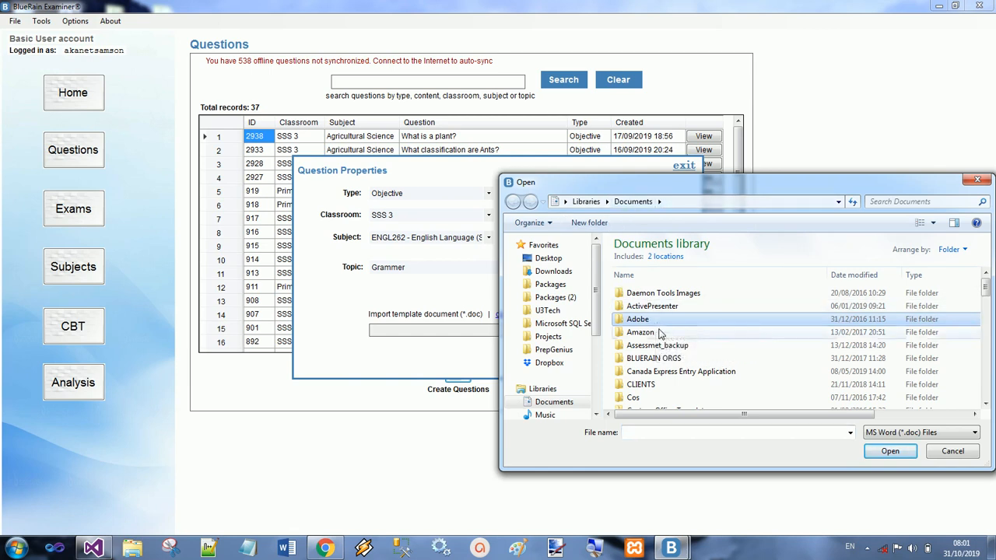
{"action": "key", "text": "e"}
{"action": "key", "text": "e"}
{"action": "key", "text": "e"}
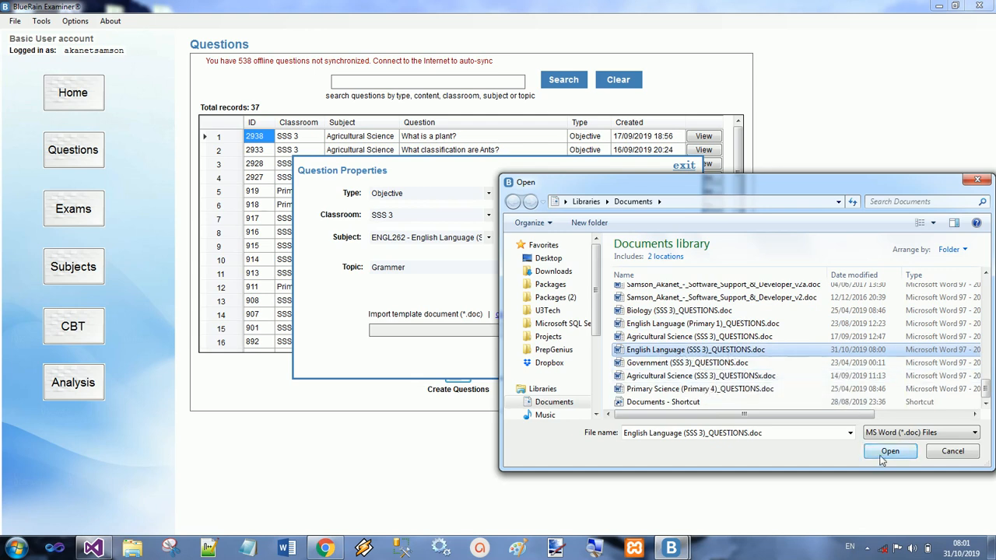
{"action": "double_click", "coordinate": [738, 351]}
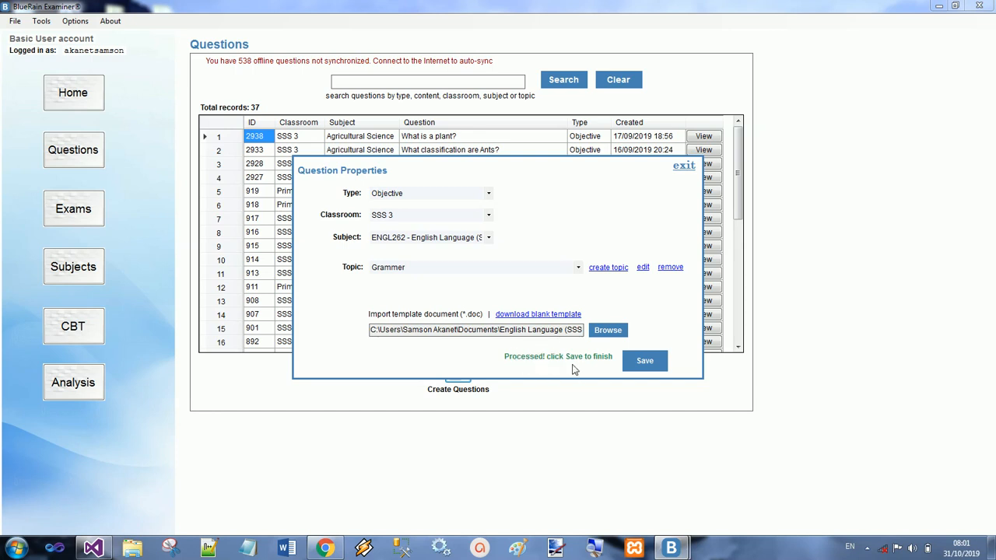
Step: Save the processed questions and accept the preview of the created question
{"action": "left_click", "coordinate": [645, 366]}
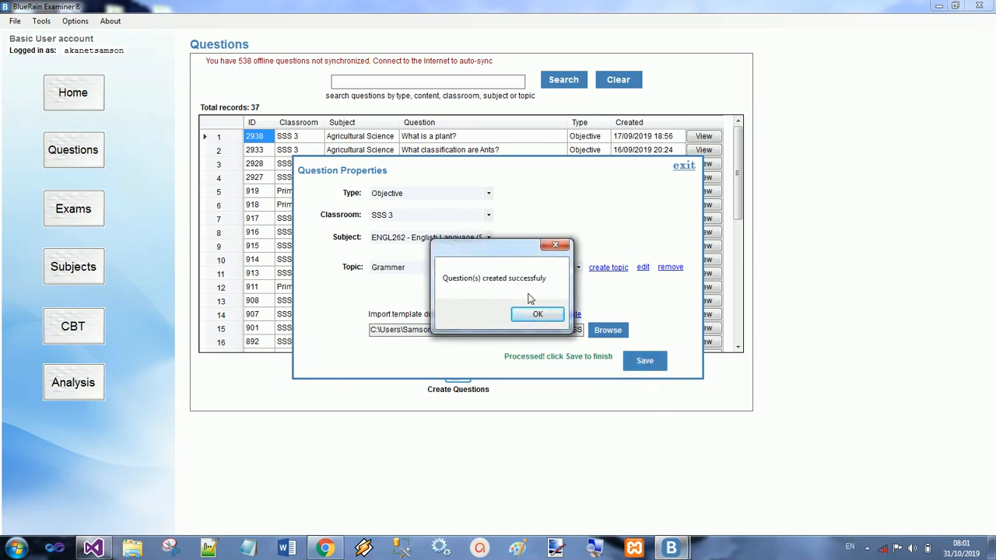
{"action": "left_click", "coordinate": [538, 319]}
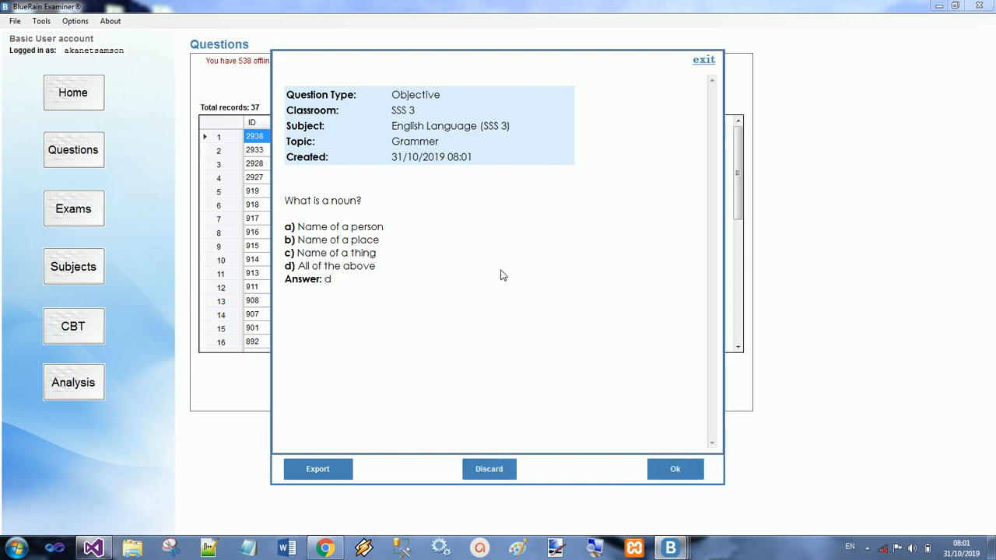
{"action": "left_click", "coordinate": [679, 471]}
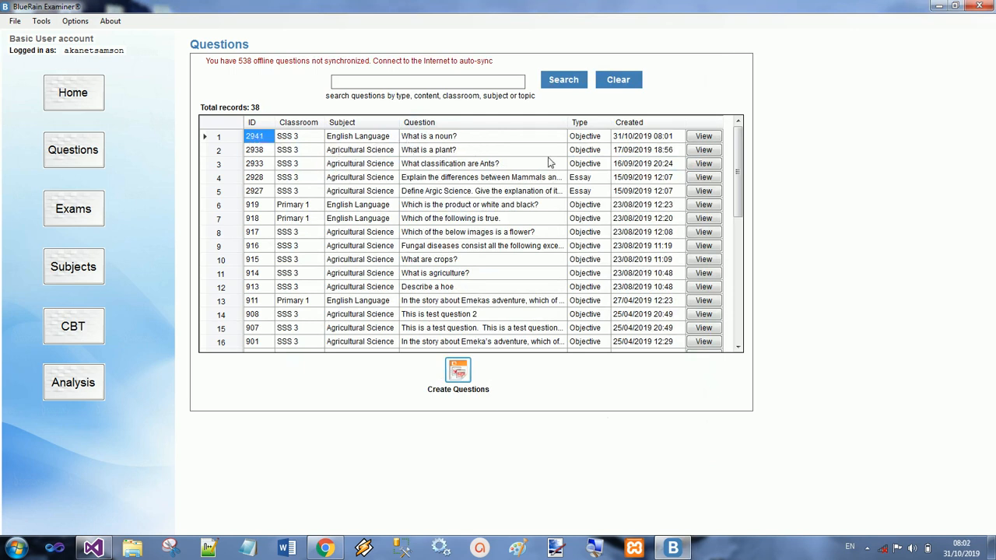
Step: View the question "What is a noun?" and inspect its topic information and topic-change options without saving a change
{"action": "left_click", "coordinate": [711, 140]}
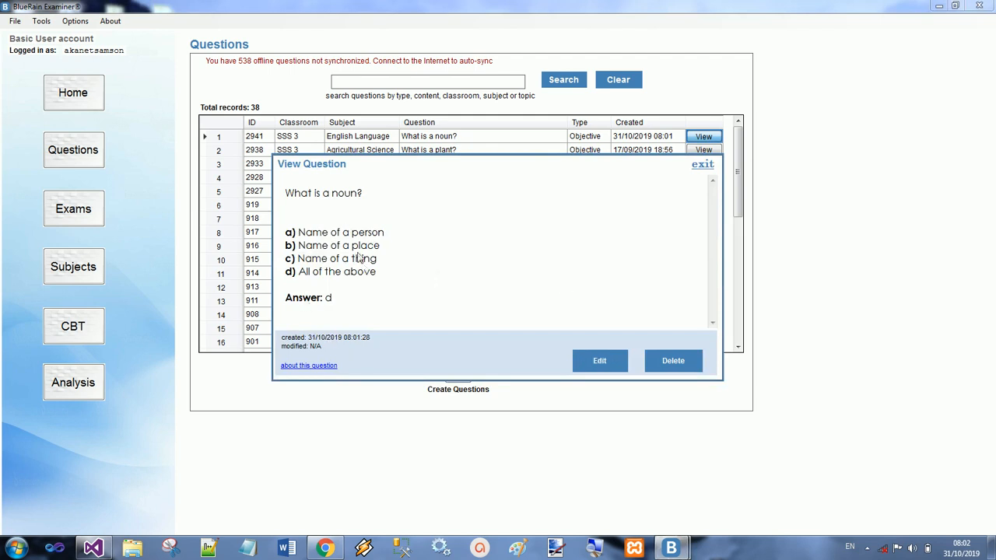
{"action": "left_click", "coordinate": [323, 366]}
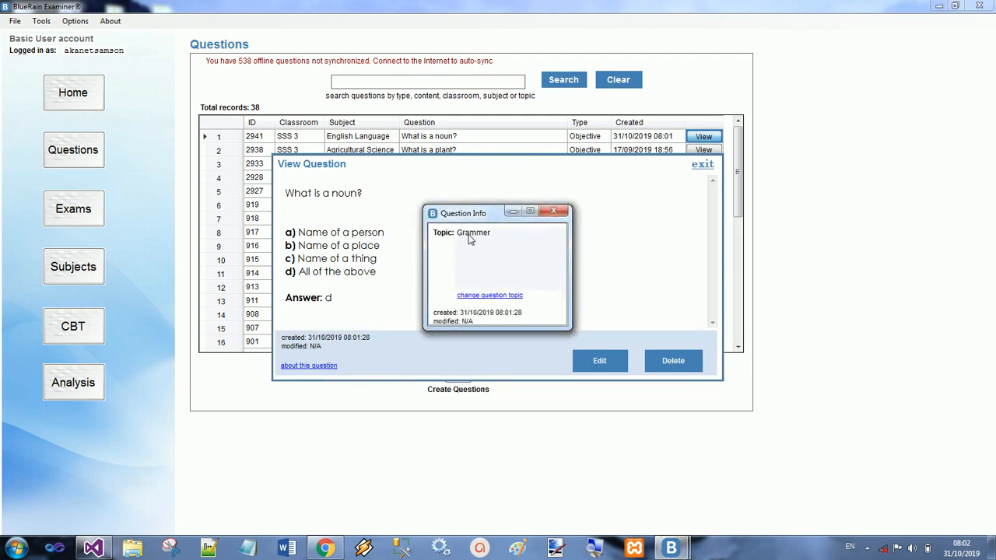
{"action": "left_click", "coordinate": [492, 295]}
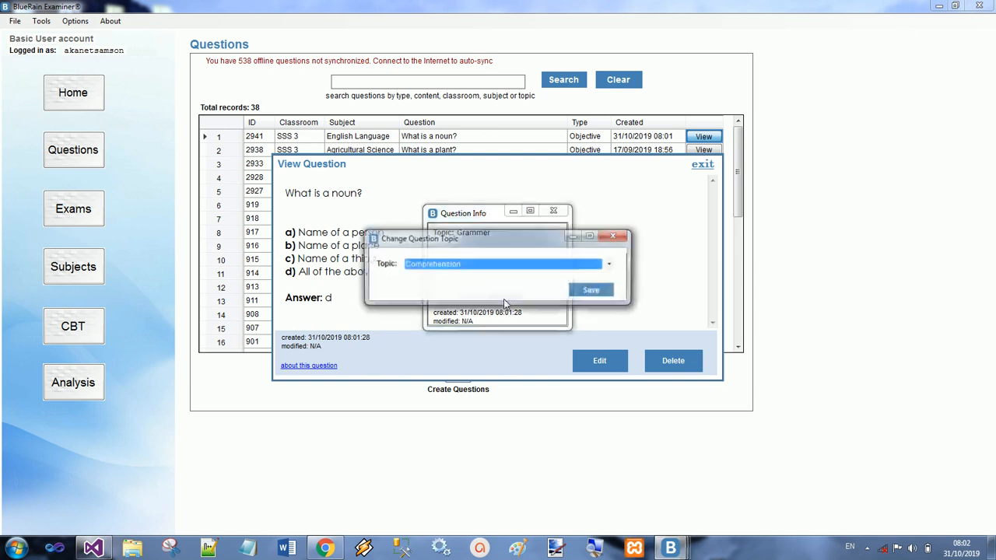
{"action": "left_click", "coordinate": [519, 264]}
{"action": "left_click", "coordinate": [622, 237]}
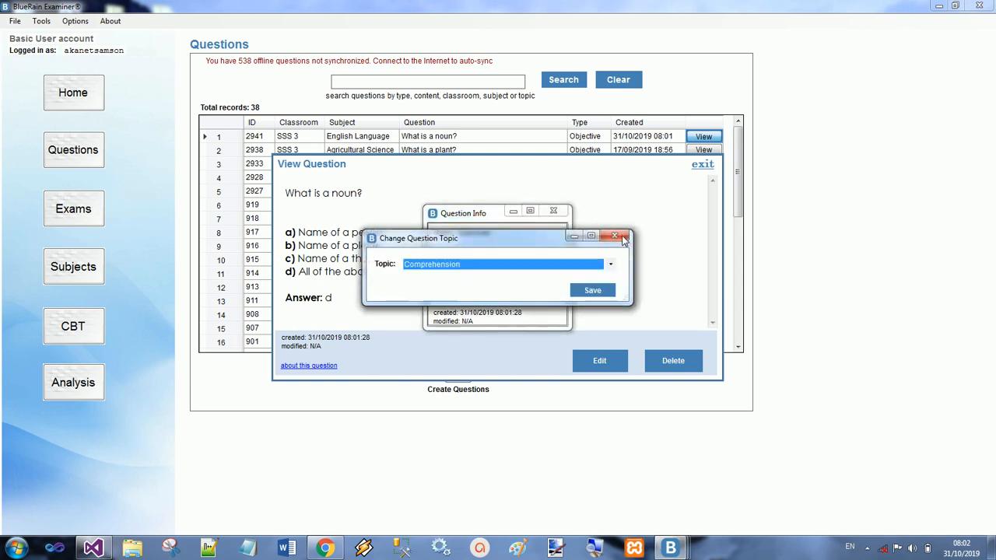
{"action": "left_click", "coordinate": [617, 236]}
{"action": "left_click", "coordinate": [552, 219]}
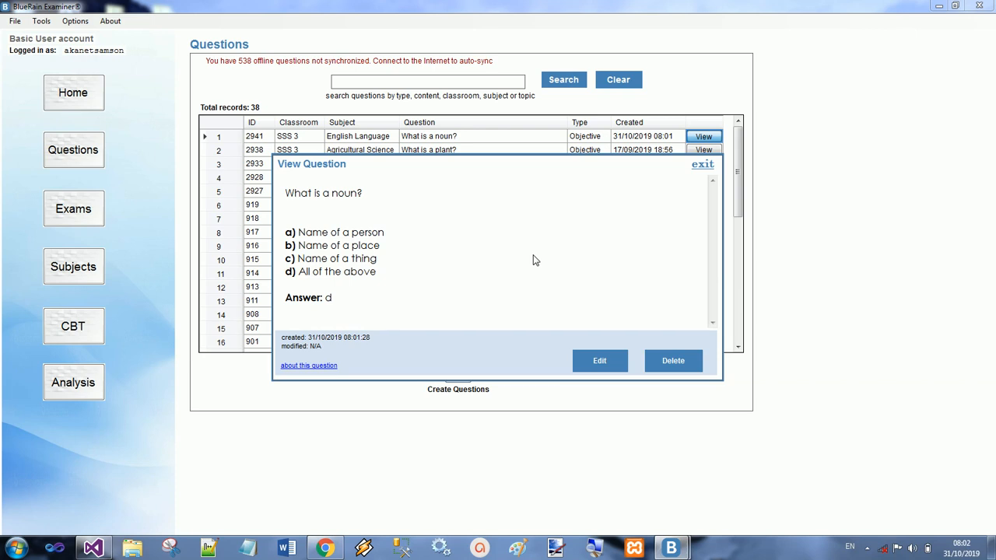
Step: Edit the question's Word document so option c reads "Name of an Animal", then save and close it
{"action": "left_click", "coordinate": [600, 362]}
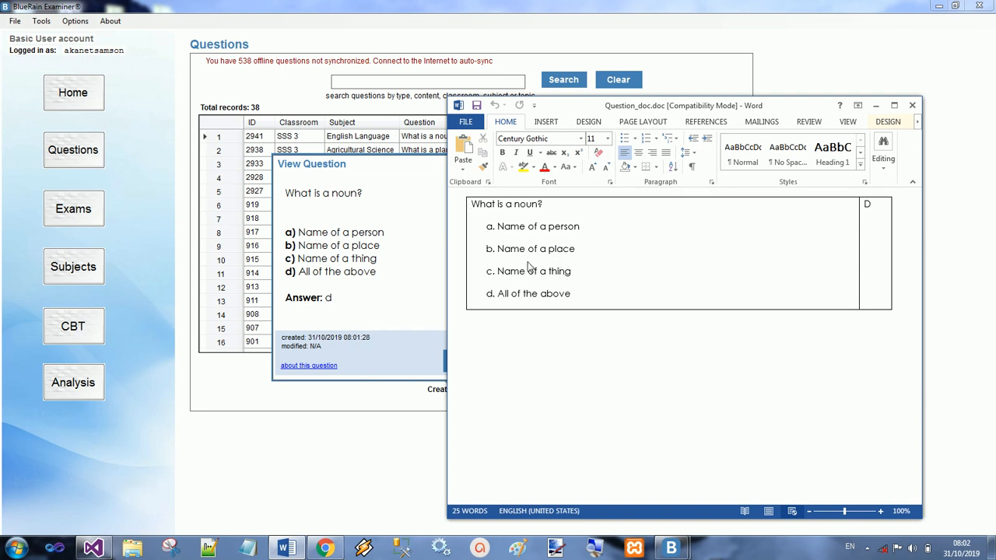
{"action": "double_click", "coordinate": [565, 272]}
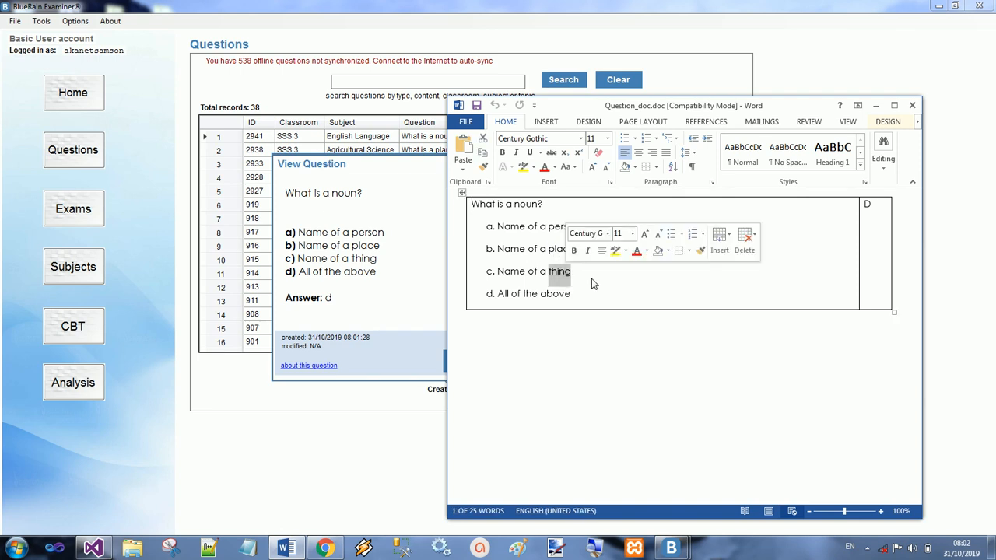
{"action": "type", "text": "Anim"}
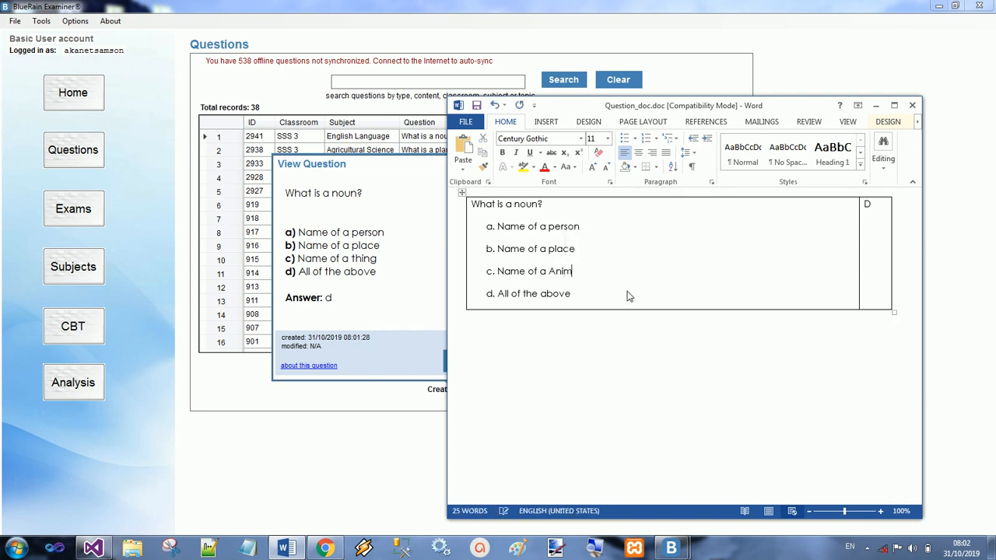
{"action": "key", "text": "BackSpace"}
{"action": "key", "text": "BackSpace"}
{"action": "key", "text": "BackSpace"}
{"action": "key", "text": "BackSpace"}
{"action": "type", "text": "n Animal"}
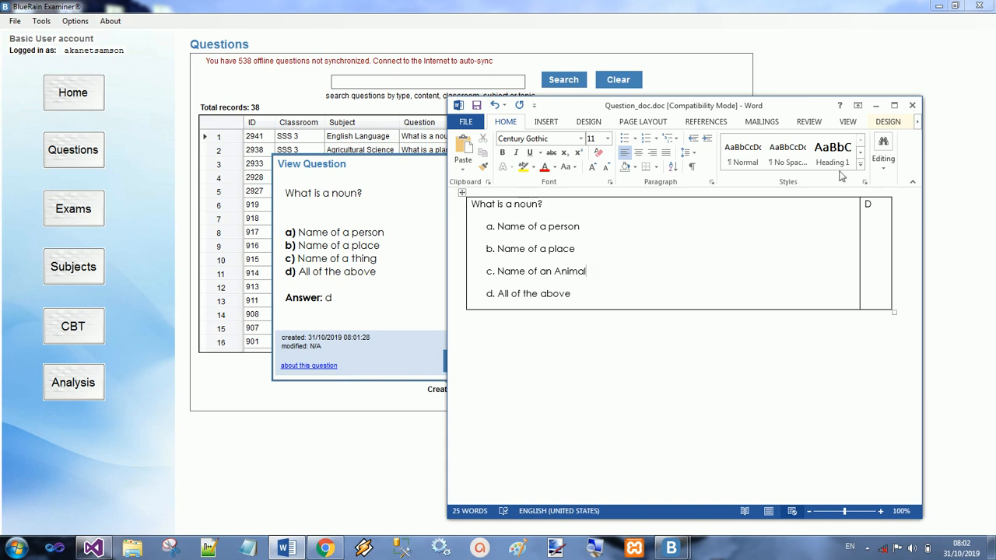
{"action": "left_click", "coordinate": [476, 105]}
{"action": "left_click", "coordinate": [913, 106]}
Step: Save the changes to the noun question and reopen it from the question list to check the edit
{"action": "left_click", "coordinate": [495, 363]}
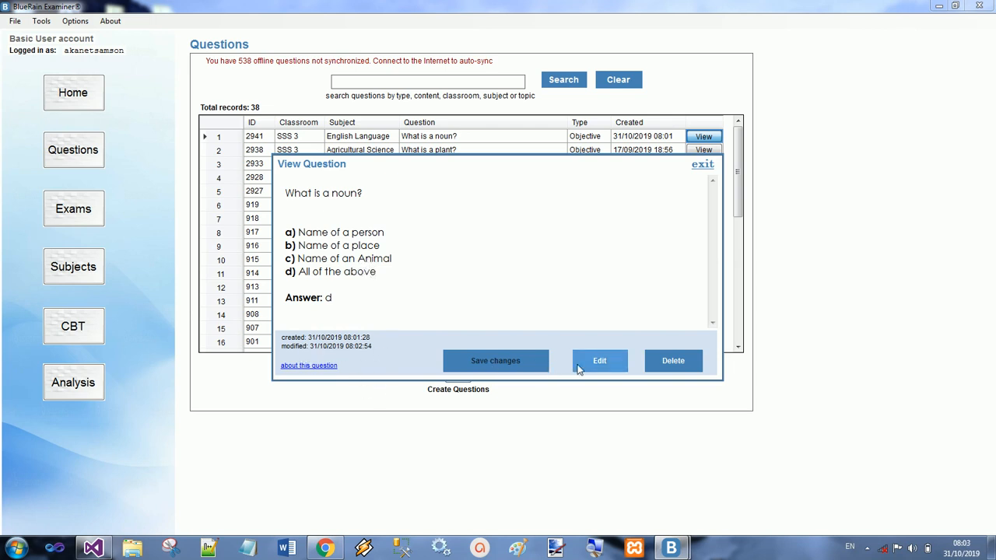
{"action": "left_click", "coordinate": [702, 166]}
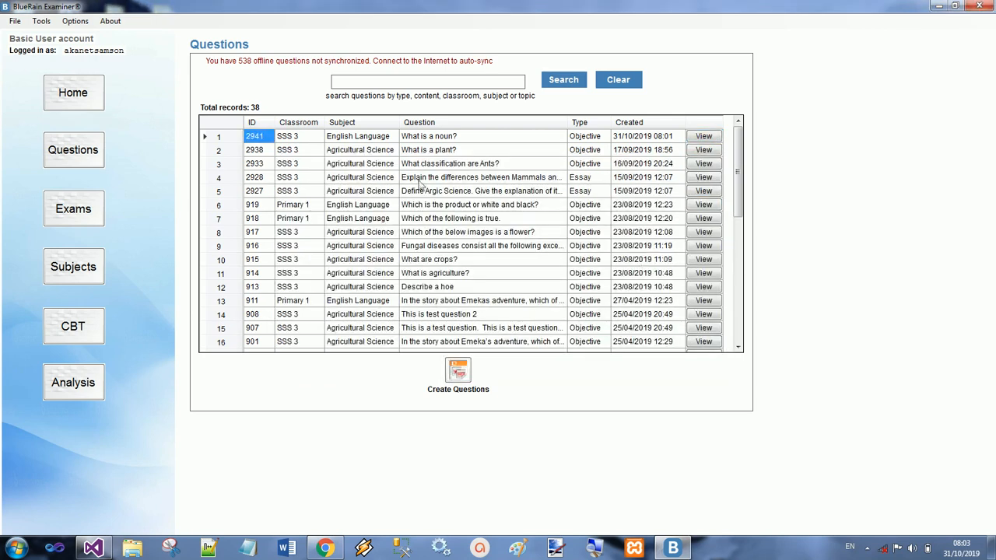
{"action": "left_click", "coordinate": [704, 136]}
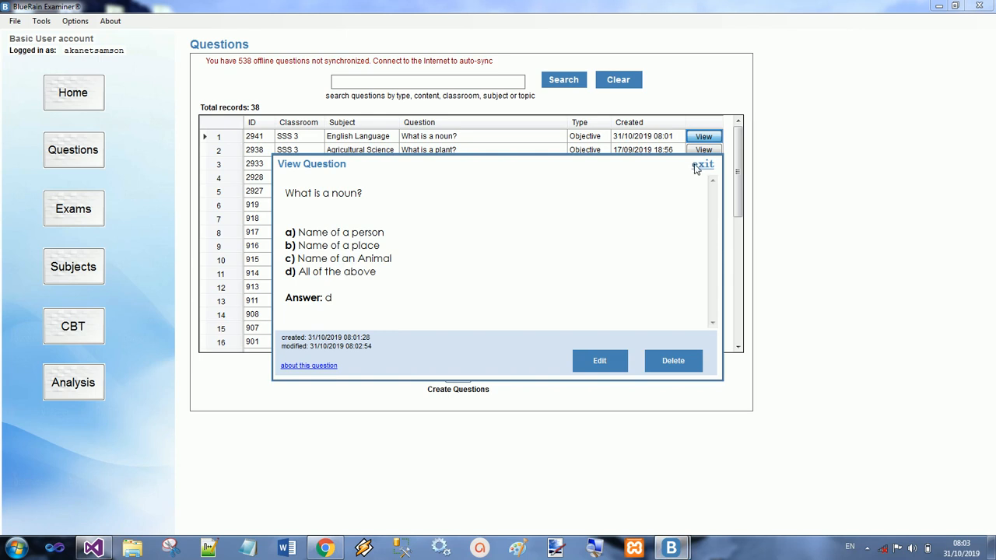
{"action": "left_click", "coordinate": [697, 166]}
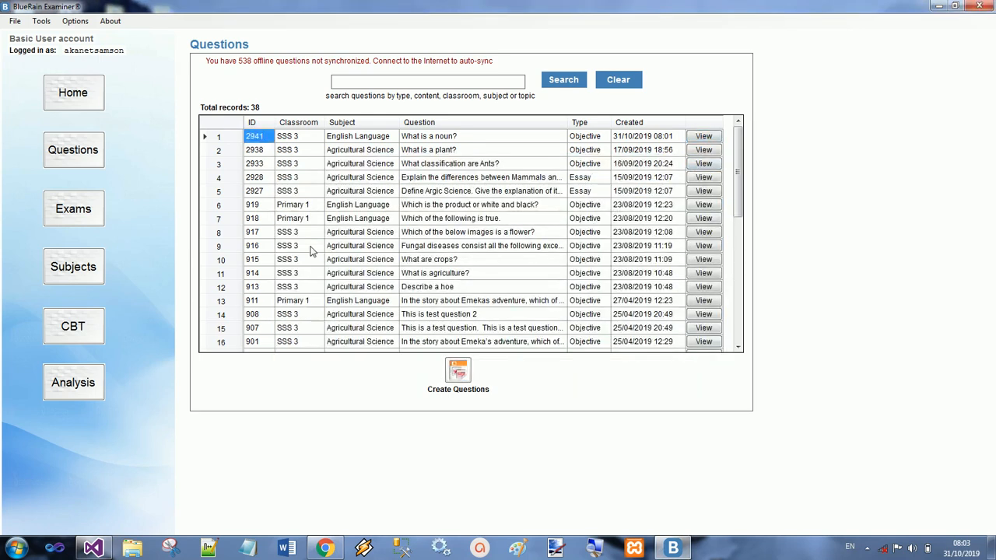
Step: Delete the Agricultural Science (SSS 3) exam record EXAM_234158 from the exam list
{"action": "left_click", "coordinate": [101, 219]}
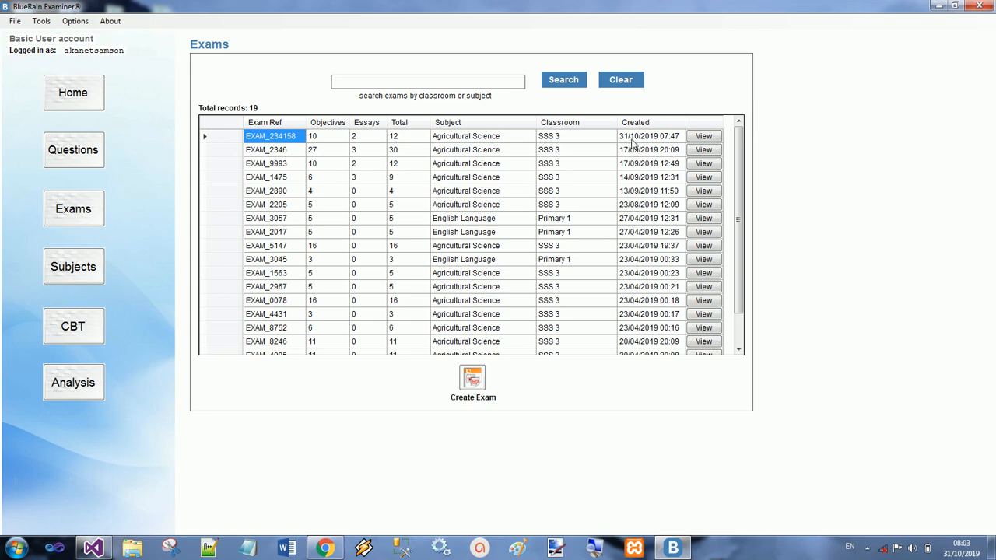
{"action": "left_click", "coordinate": [710, 138]}
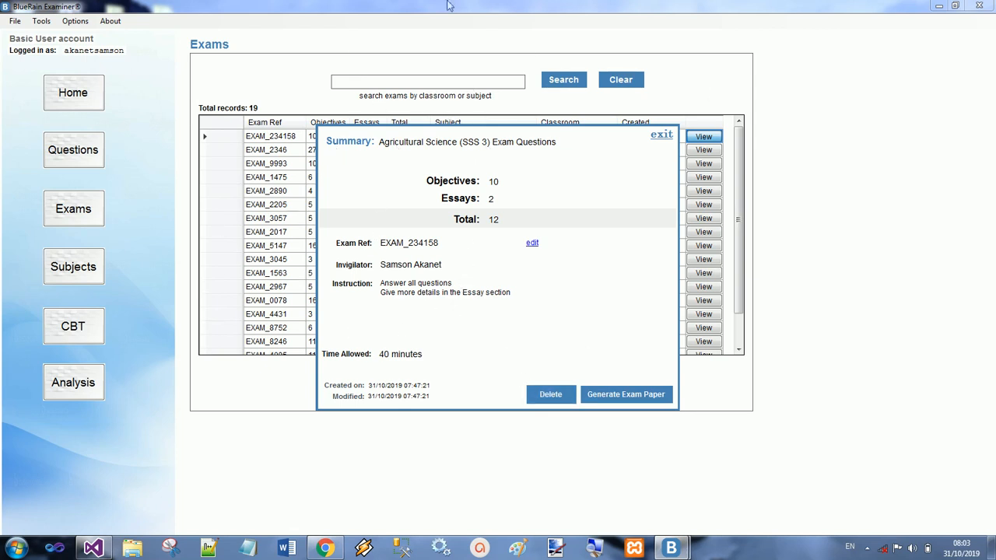
{"action": "left_click", "coordinate": [552, 400]}
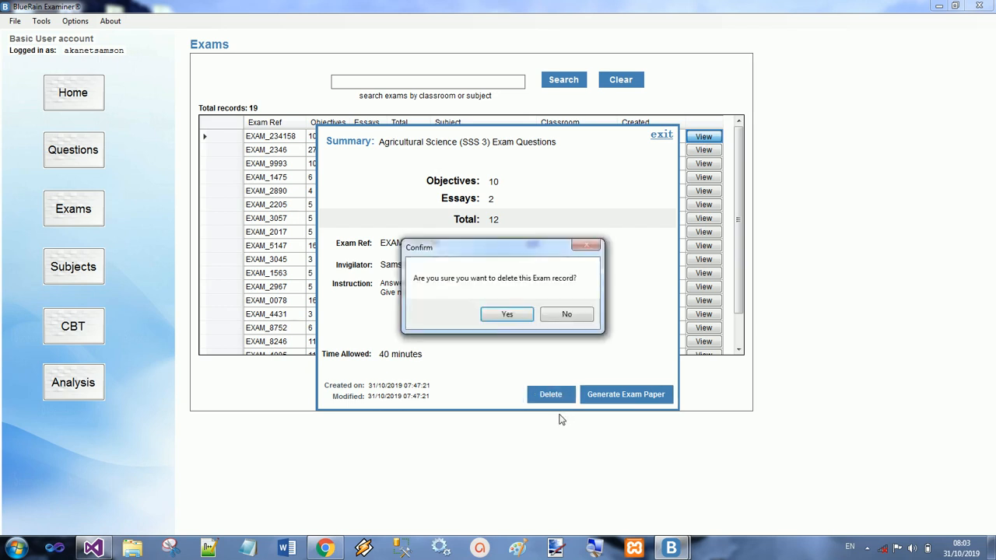
{"action": "left_click", "coordinate": [508, 314]}
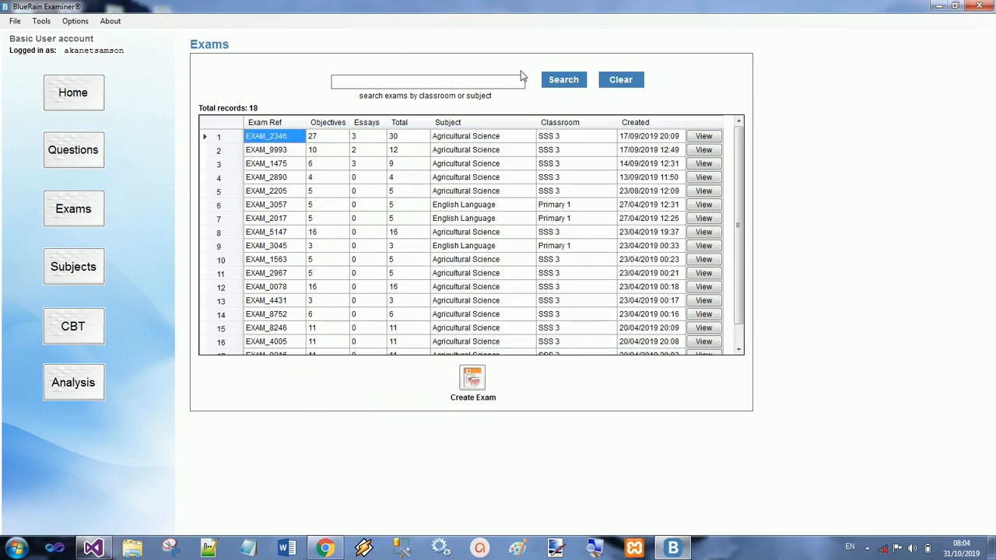
Step: Start a new exam for classroom SSS 3 and set its subject to Agricultural Science (SSS 3)
{"action": "left_click", "coordinate": [475, 379]}
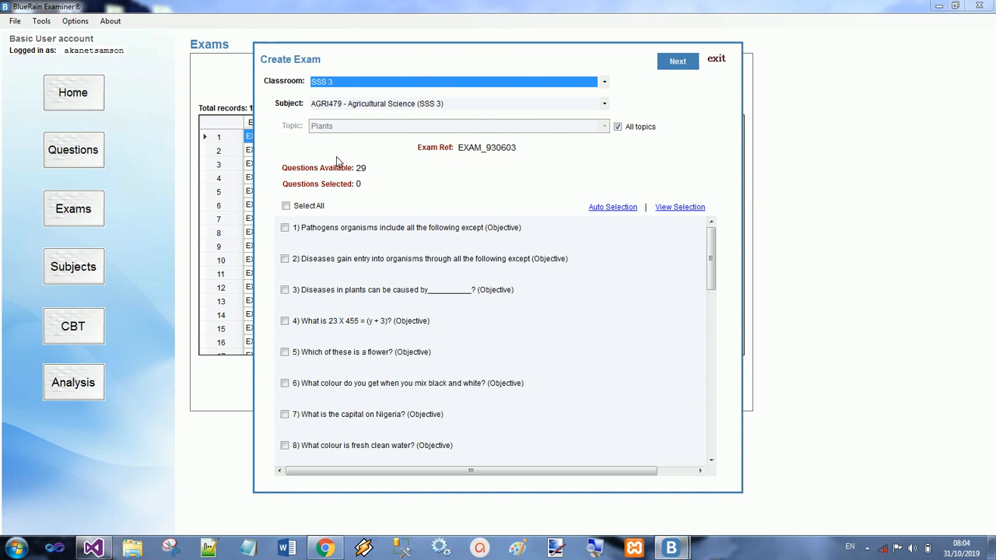
{"action": "left_click", "coordinate": [433, 87]}
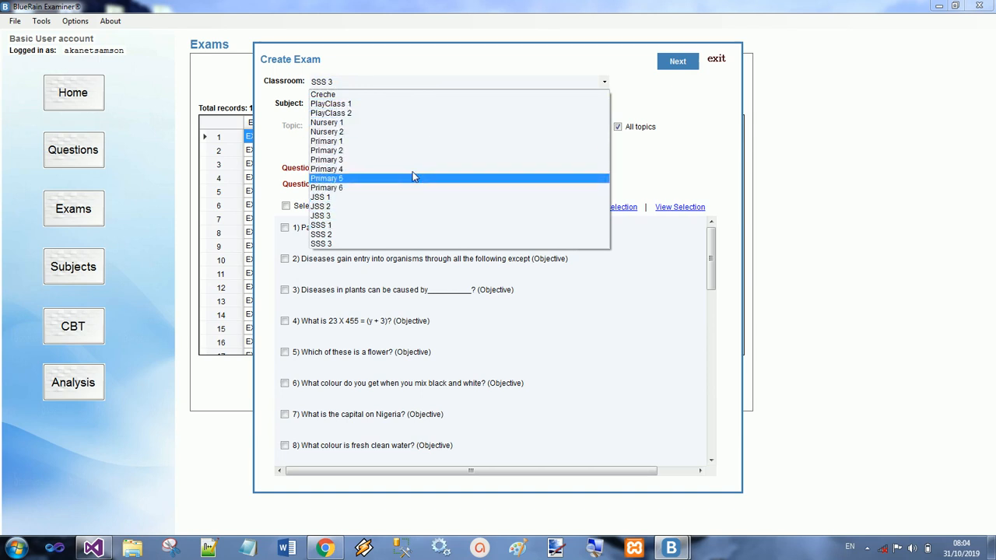
{"action": "left_click", "coordinate": [436, 84]}
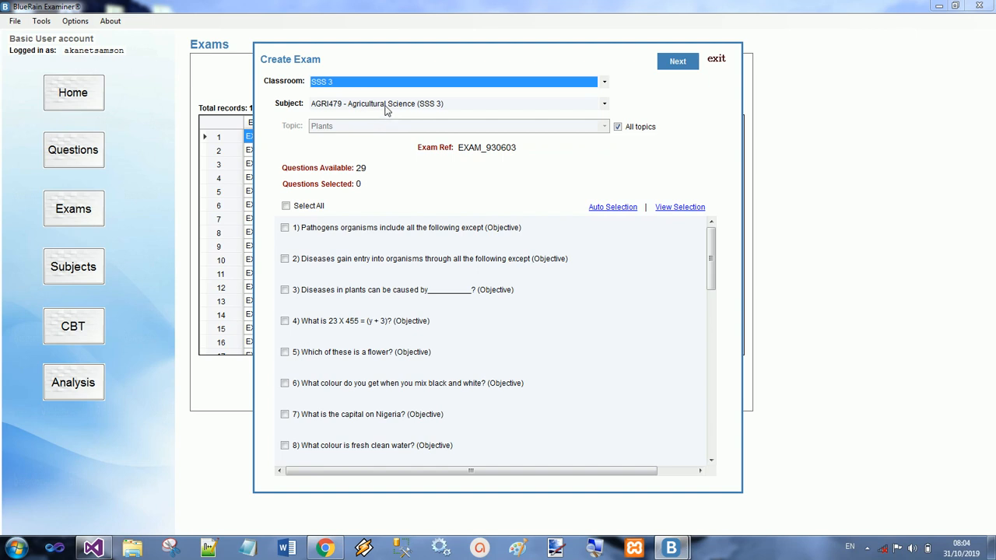
{"action": "left_click", "coordinate": [386, 108]}
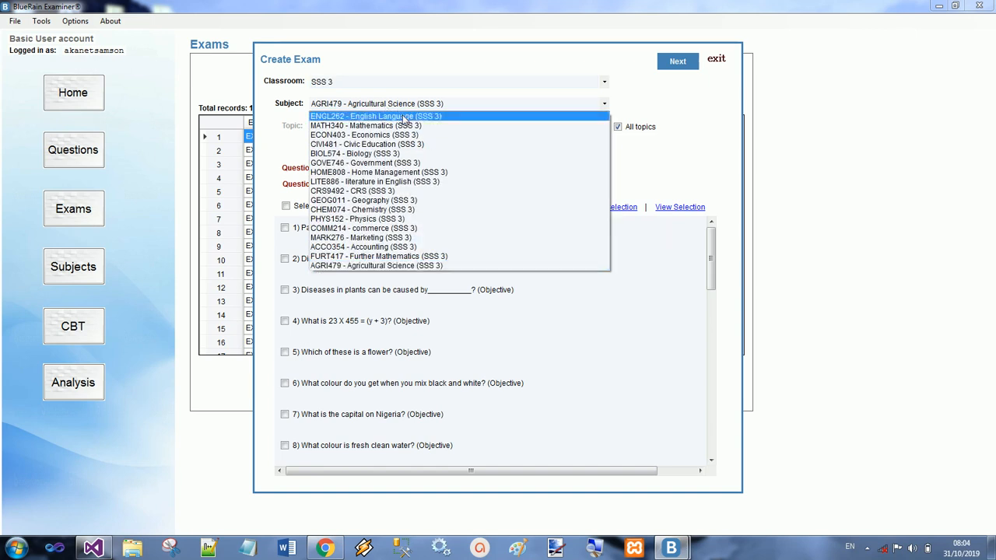
{"action": "left_click", "coordinate": [404, 117]}
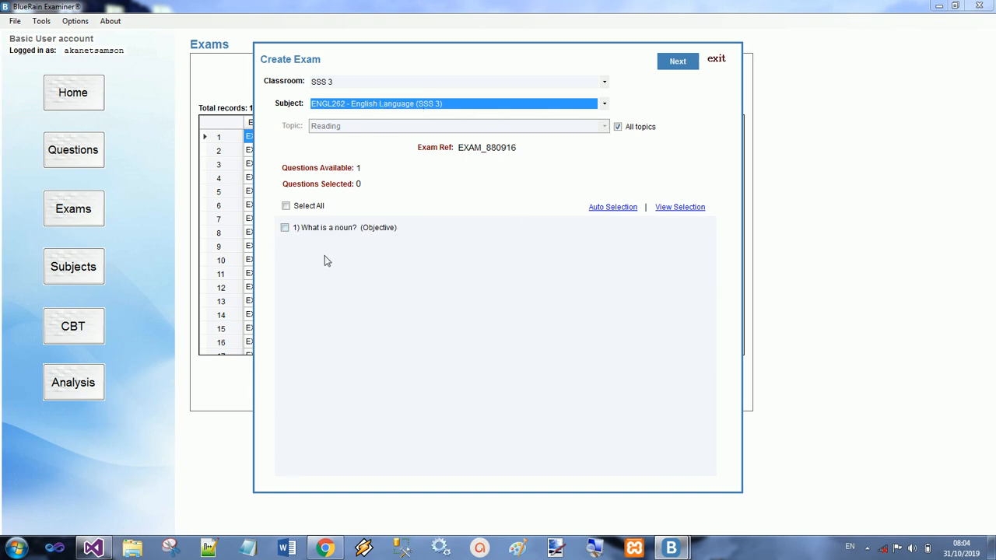
{"action": "left_click", "coordinate": [392, 106]}
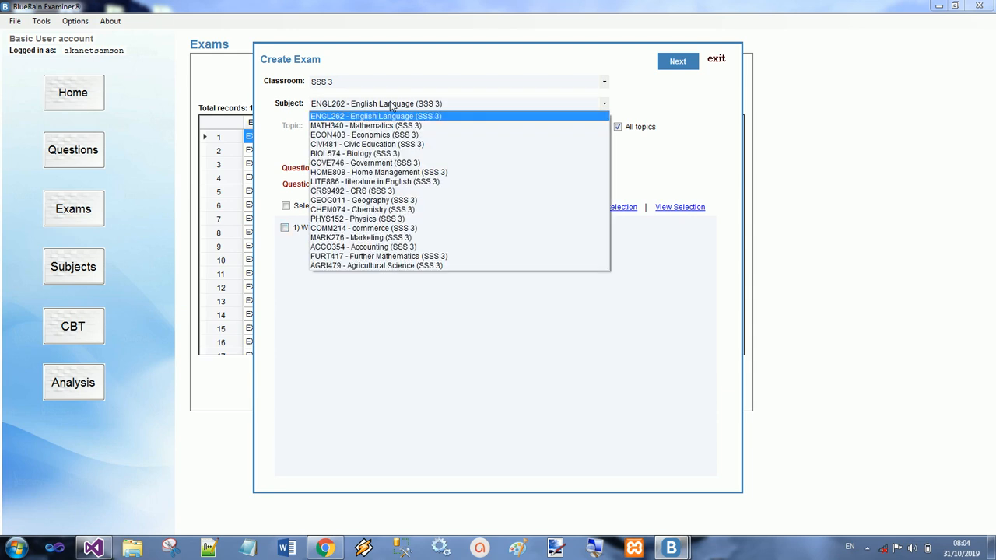
{"action": "left_click", "coordinate": [384, 266]}
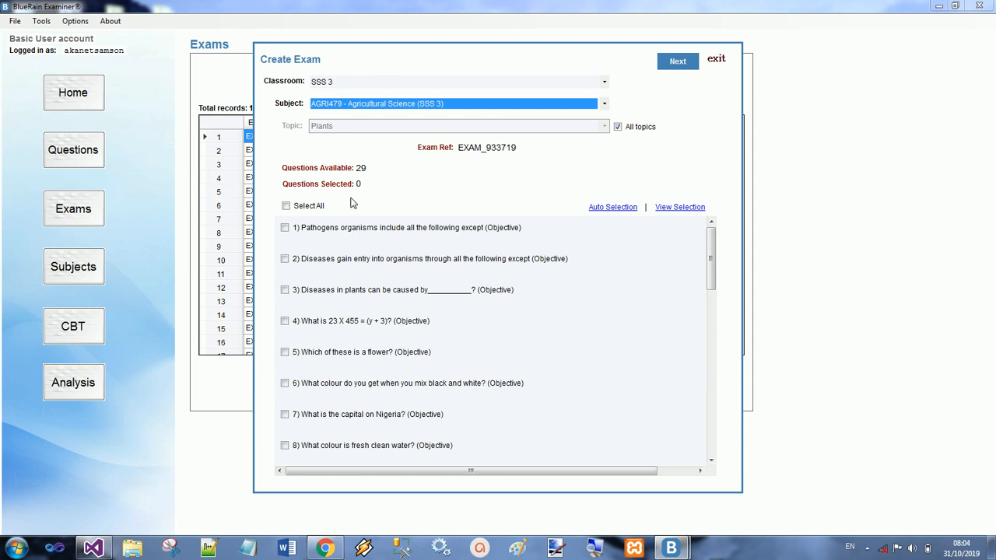
Step: Try selecting exam questions all at once and individually, including questions 1, 3 and 5, and clear the selection
{"action": "left_click", "coordinate": [309, 207]}
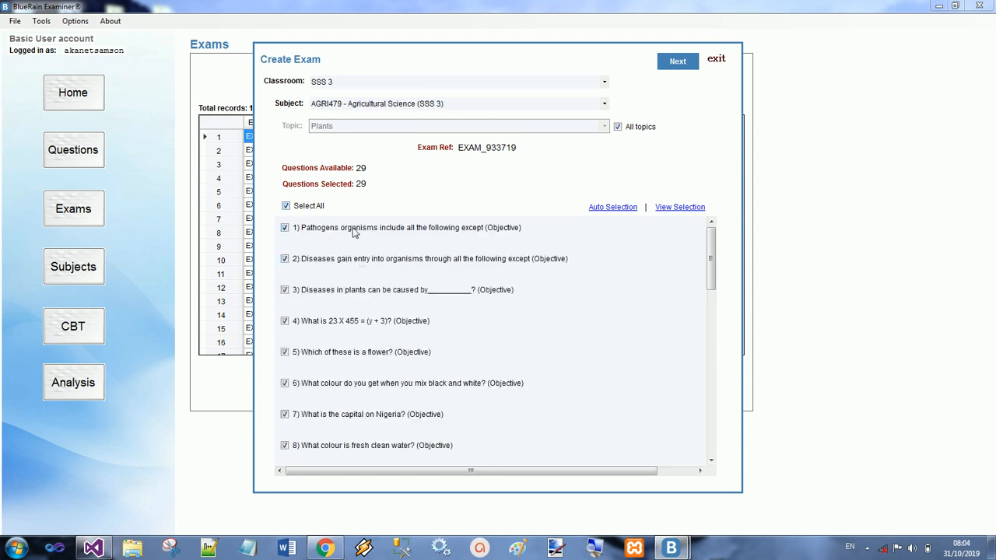
{"action": "left_click", "coordinate": [297, 209]}
{"action": "left_click", "coordinate": [287, 228]}
{"action": "left_click", "coordinate": [286, 290]}
{"action": "left_click", "coordinate": [285, 351]}
{"action": "scroll", "coordinate": [471, 354], "scroll_direction": "down", "scroll_amount": 5}
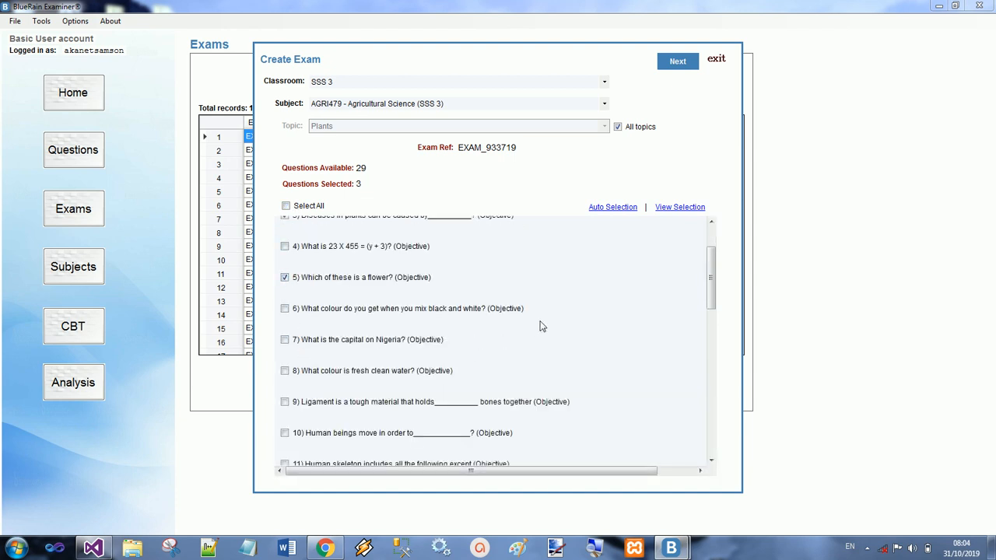
{"action": "left_click", "coordinate": [393, 348]}
{"action": "left_click", "coordinate": [381, 378]}
{"action": "scroll", "coordinate": [420, 312], "scroll_direction": "up", "scroll_amount": 5}
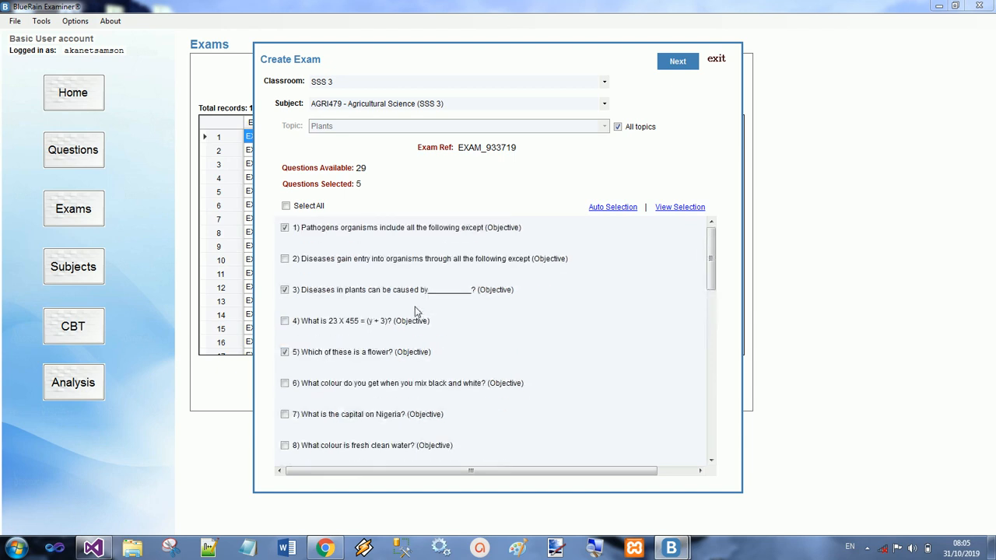
{"action": "left_click", "coordinate": [287, 206]}
{"action": "left_click", "coordinate": [311, 207]}
Step: Use Auto Selection to pick 2 essay and 10 objective questions, and continue to the exam summary
{"action": "left_click", "coordinate": [619, 208]}
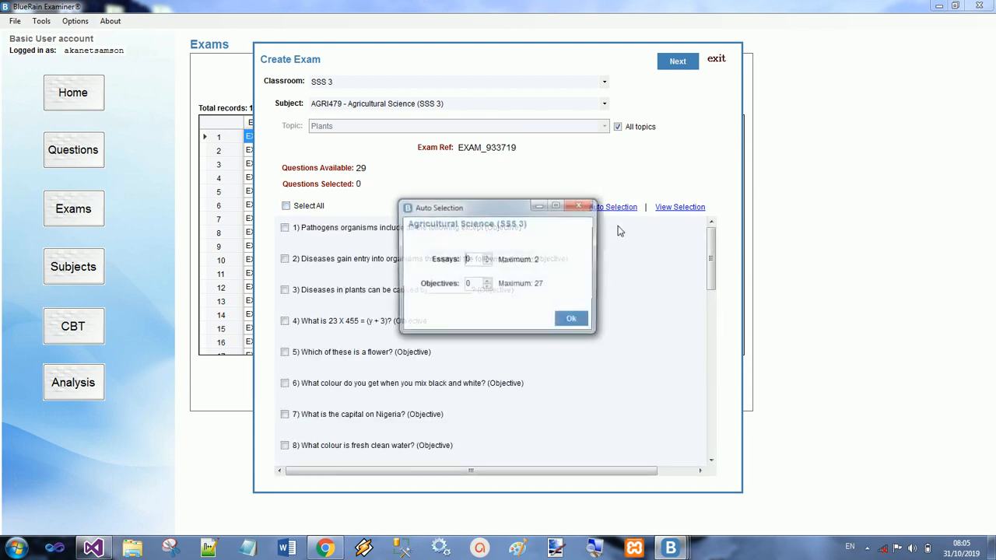
{"action": "left_click", "coordinate": [486, 260]}
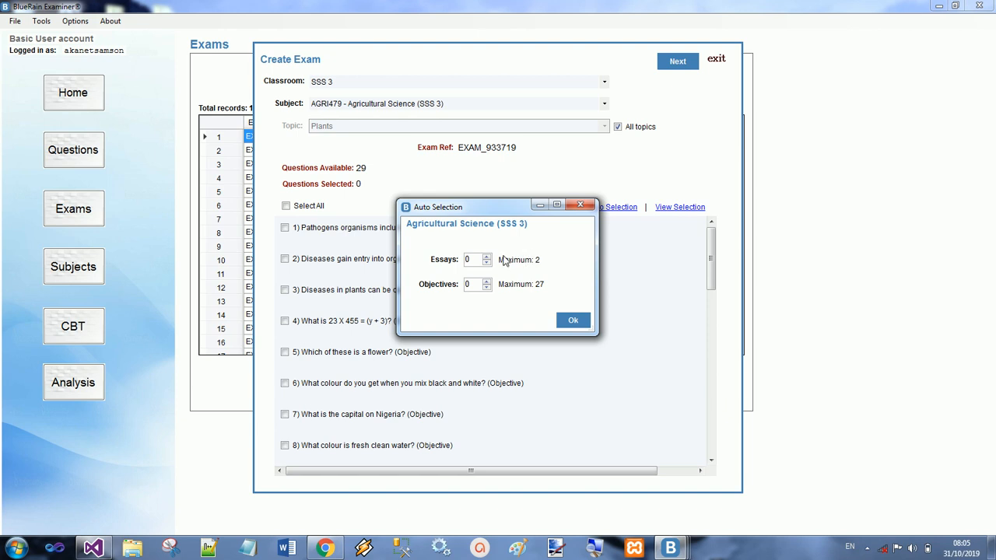
{"action": "left_click", "coordinate": [487, 284]}
{"action": "left_click", "coordinate": [487, 288]}
{"action": "left_click", "coordinate": [569, 322]}
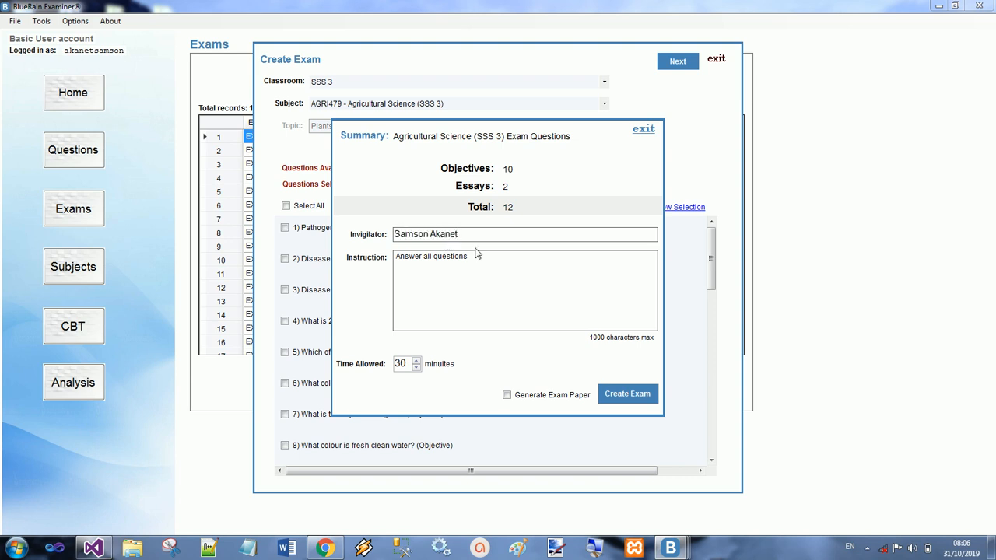
Step: Add the instruction "Also answer all questions in the essay section", allow 45 minutes, and create the exam with its exam paper
{"action": "left_click", "coordinate": [410, 285]}
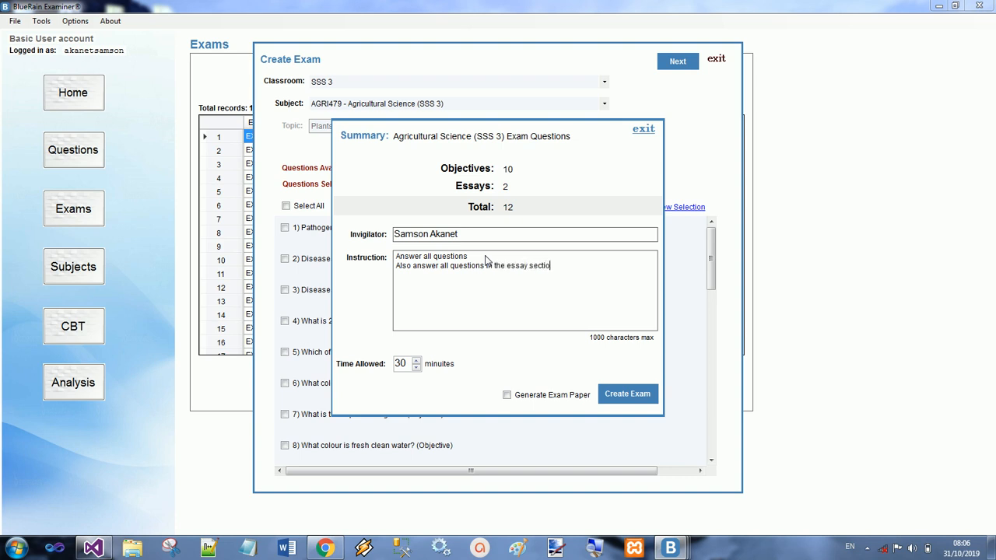
{"action": "left_click", "coordinate": [416, 362]}
{"action": "left_click", "coordinate": [416, 362]}
{"action": "left_click", "coordinate": [417, 362]}
{"action": "left_click", "coordinate": [417, 362]}
{"action": "left_click", "coordinate": [417, 361]}
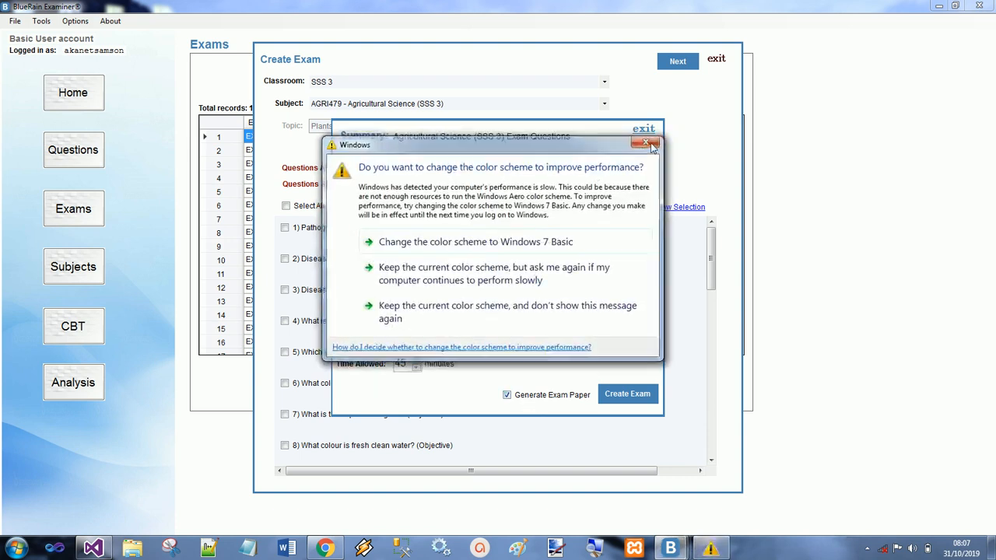
{"action": "left_click", "coordinate": [651, 144]}
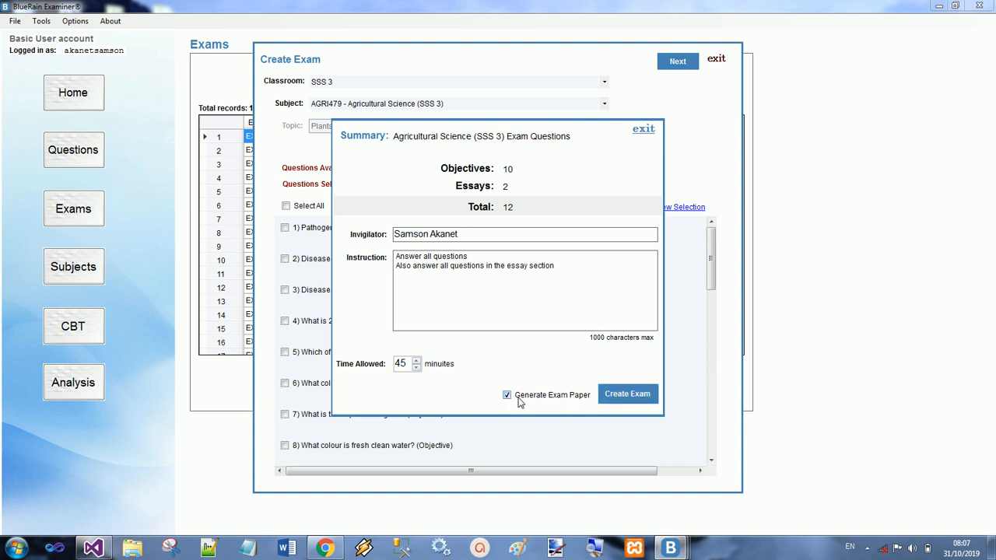
{"action": "left_click", "coordinate": [629, 395]}
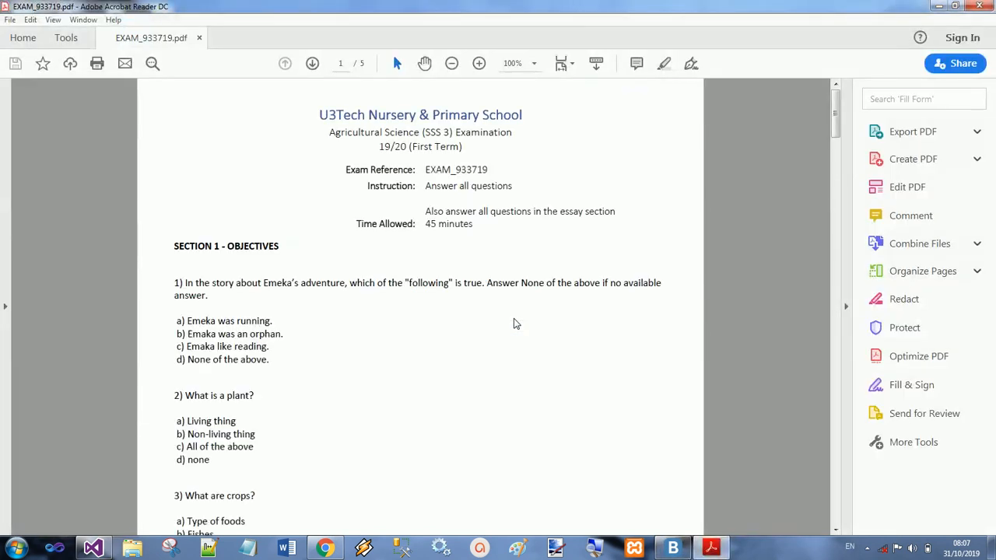
Step: Set the generated exam paper aside and view the summary of exam EXAM_933719 from the exam list
{"action": "left_click", "coordinate": [940, 7]}
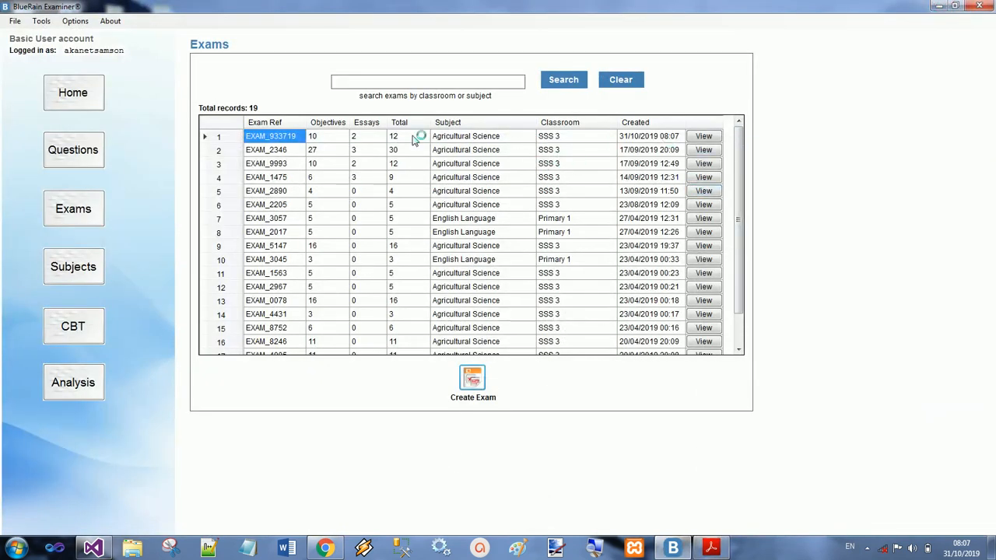
{"action": "left_click", "coordinate": [704, 136]}
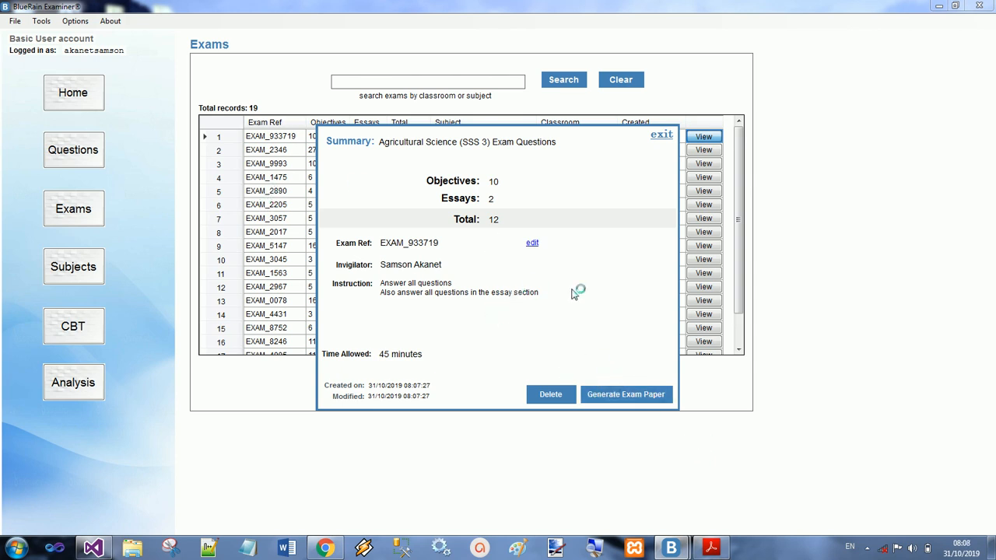
{"action": "left_click", "coordinate": [662, 135]}
Step: Read through the objective and essay sections of EXAM_933719.pdf in Acrobat Reader, and close it
{"action": "left_click", "coordinate": [710, 549]}
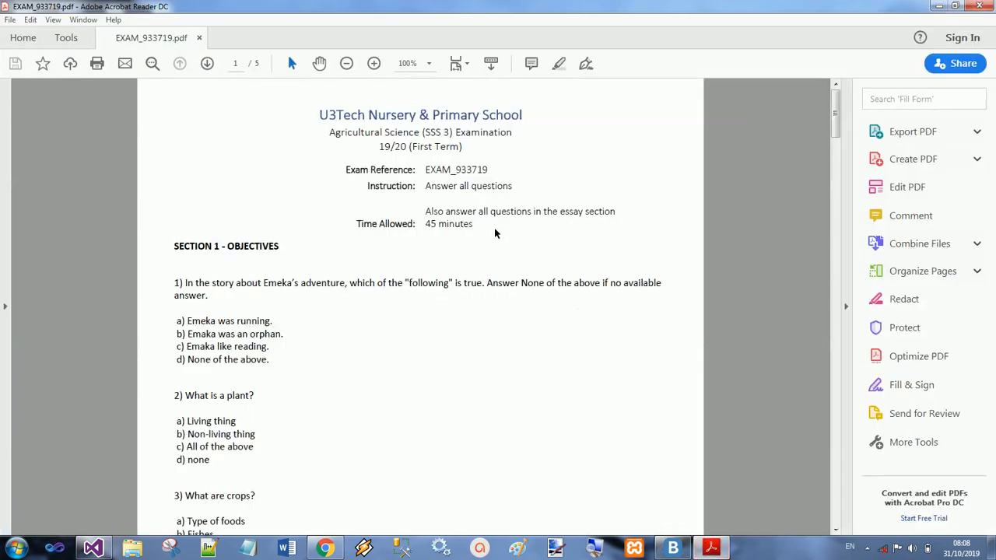
{"action": "scroll", "coordinate": [473, 178], "scroll_direction": "down", "scroll_amount": 2}
{"action": "scroll", "coordinate": [472, 185], "scroll_direction": "up", "scroll_amount": 2}
{"action": "scroll", "coordinate": [450, 265], "scroll_direction": "down", "scroll_amount": 5}
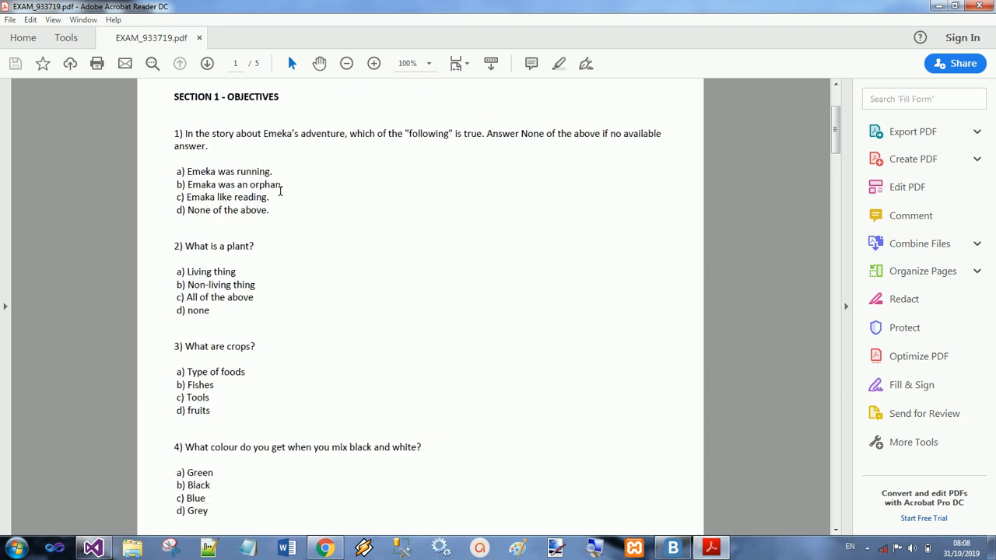
{"action": "scroll", "coordinate": [278, 187], "scroll_direction": "up", "scroll_amount": 3}
{"action": "scroll", "coordinate": [249, 170], "scroll_direction": "down", "scroll_amount": 11}
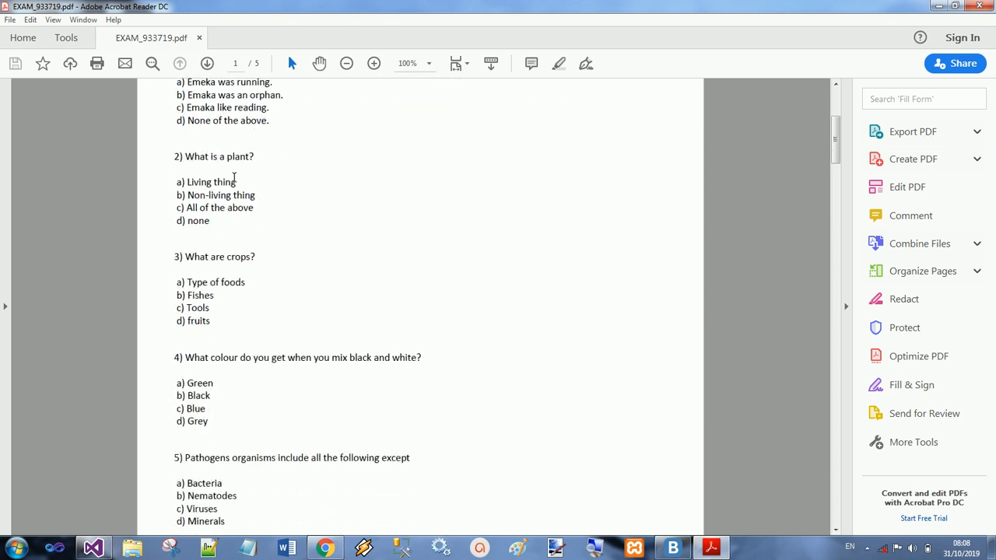
{"action": "scroll", "coordinate": [236, 180], "scroll_direction": "down", "scroll_amount": 19}
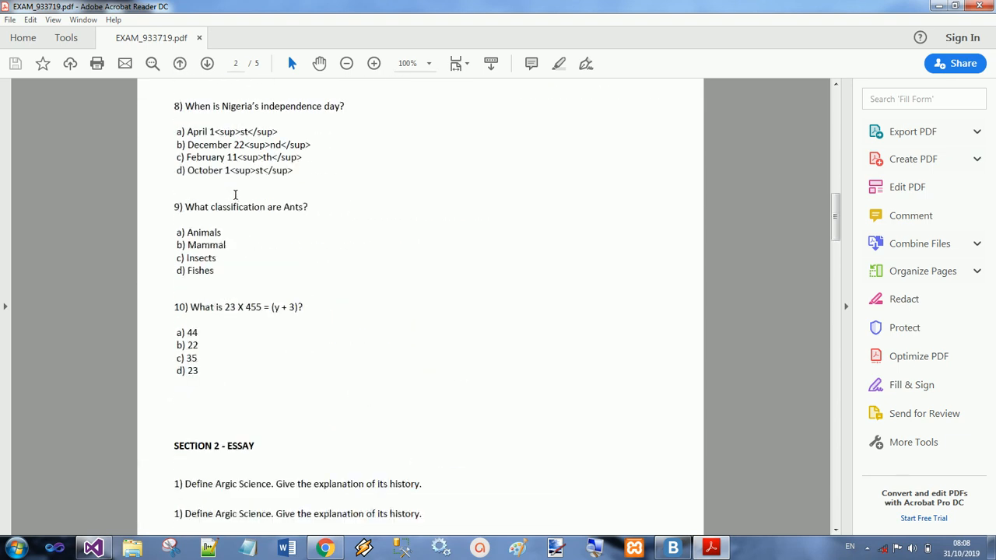
{"action": "scroll", "coordinate": [233, 292], "scroll_direction": "up", "scroll_amount": 20}
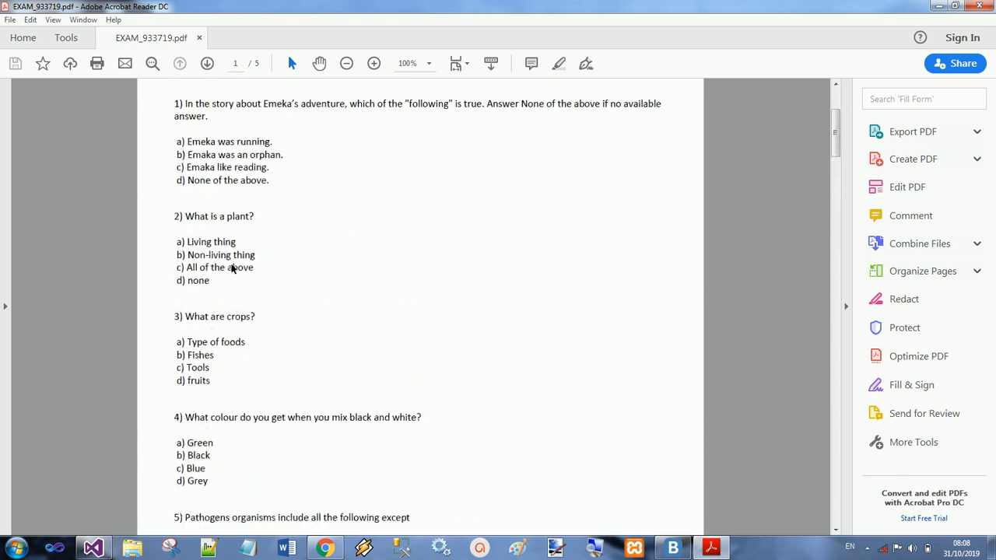
{"action": "scroll", "coordinate": [232, 243], "scroll_direction": "down", "scroll_amount": 20}
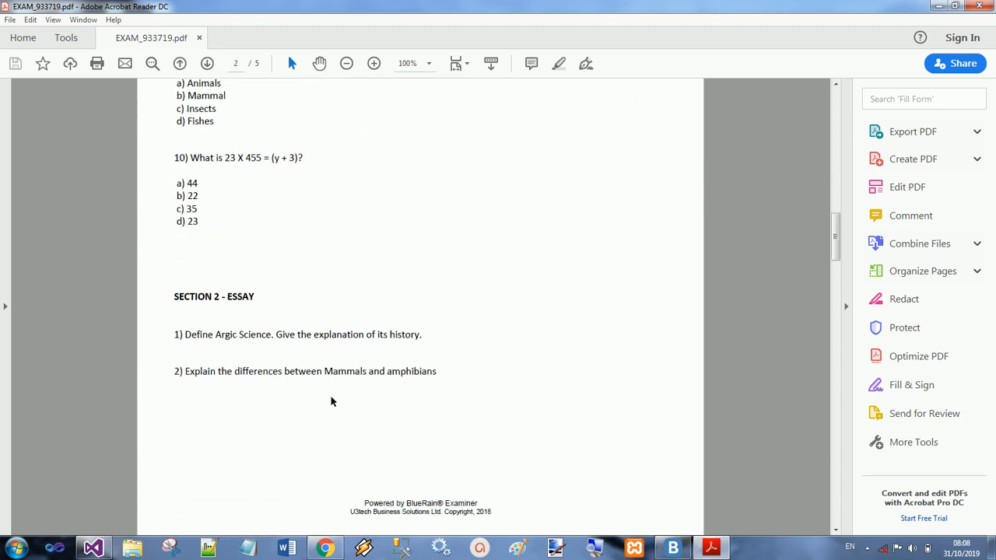
{"action": "scroll", "coordinate": [260, 351], "scroll_direction": "up", "scroll_amount": 20}
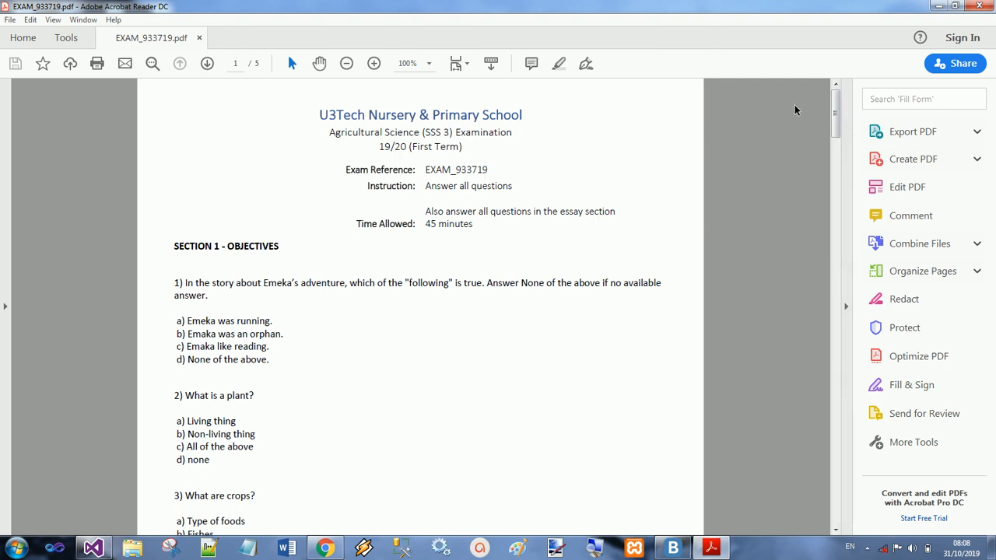
{"action": "left_click", "coordinate": [986, 6]}
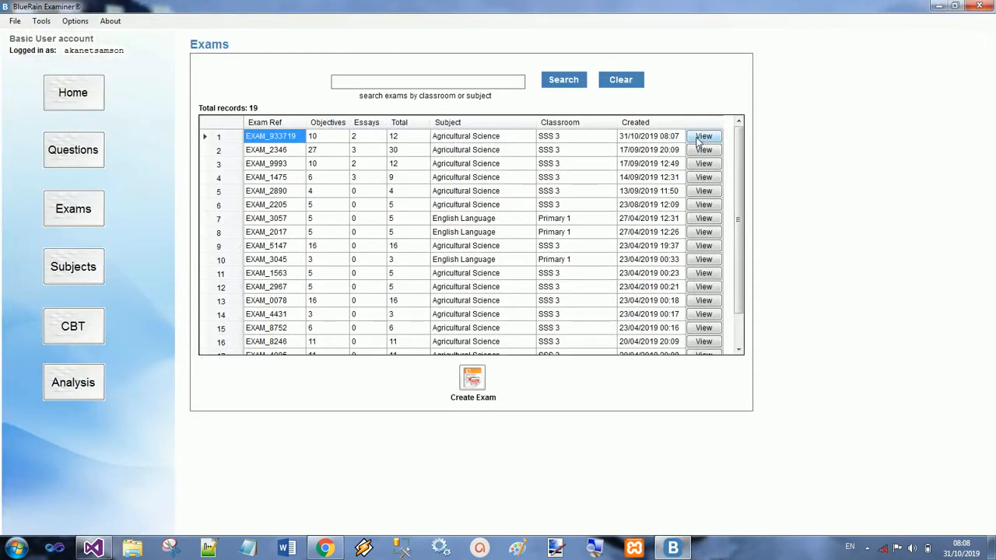
Step: Generate the exam paper again from the EXAM_933719 summary, look over the PDF, and close both
{"action": "left_click", "coordinate": [700, 138]}
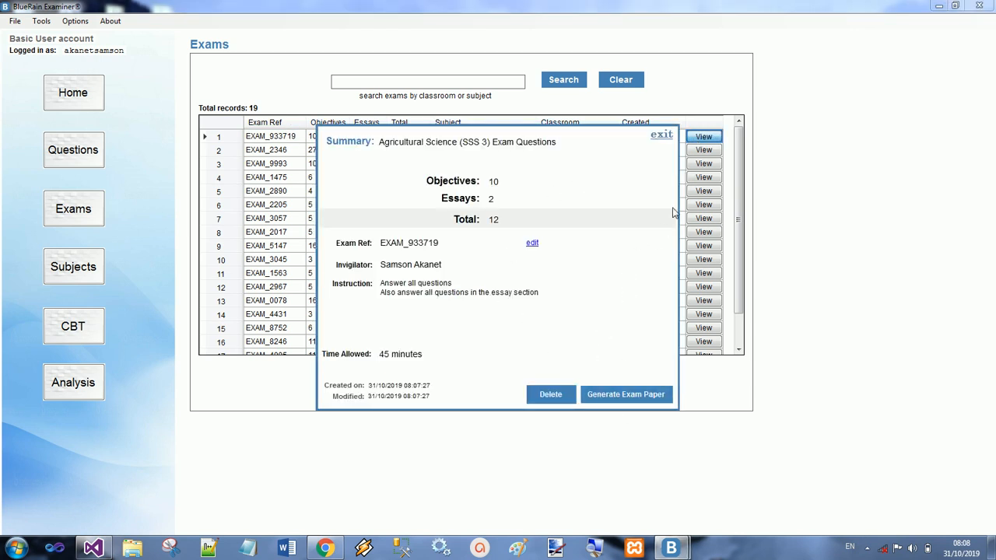
{"action": "left_click", "coordinate": [645, 398]}
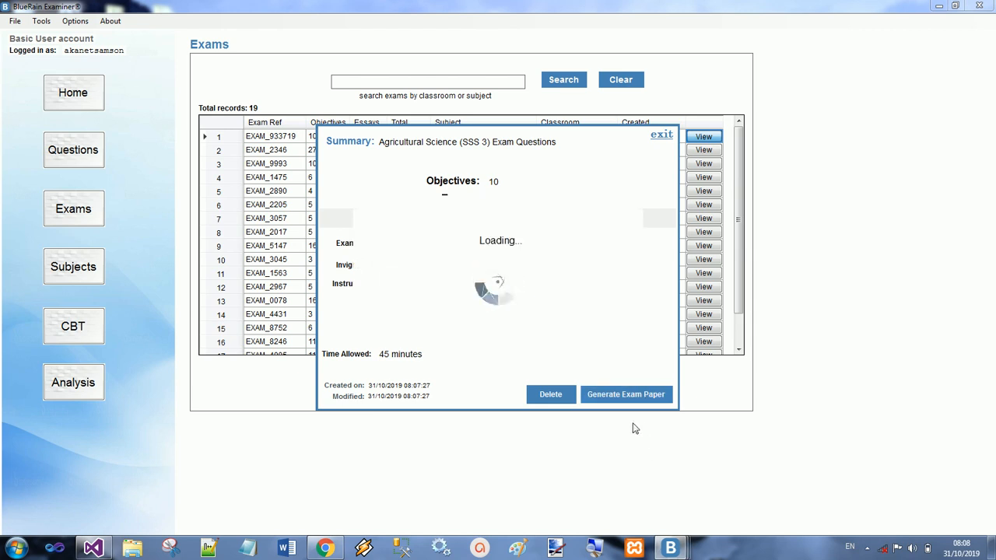
{"action": "scroll", "coordinate": [511, 232], "scroll_direction": "down", "scroll_amount": 8}
{"action": "scroll", "coordinate": [512, 236], "scroll_direction": "up", "scroll_amount": 4}
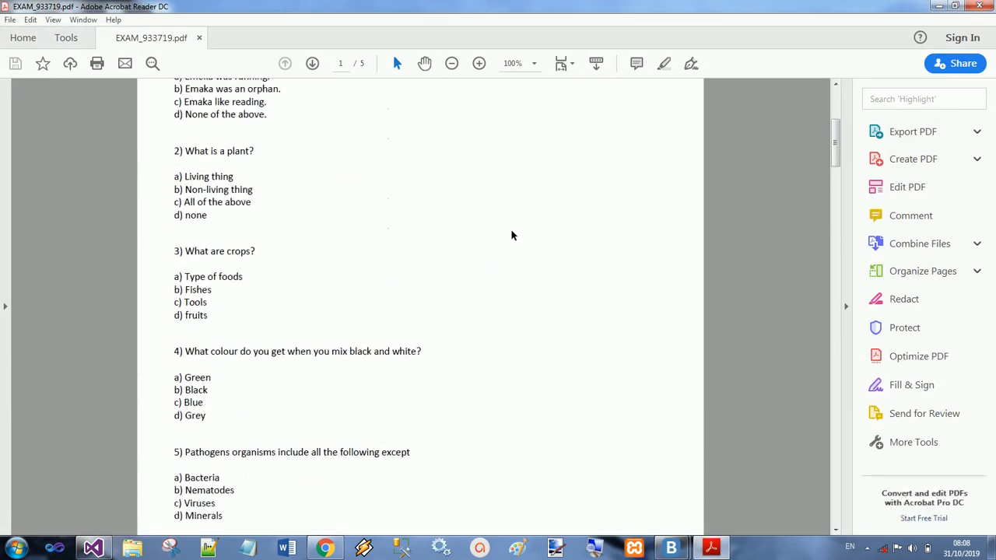
{"action": "scroll", "coordinate": [511, 235], "scroll_direction": "up", "scroll_amount": 4}
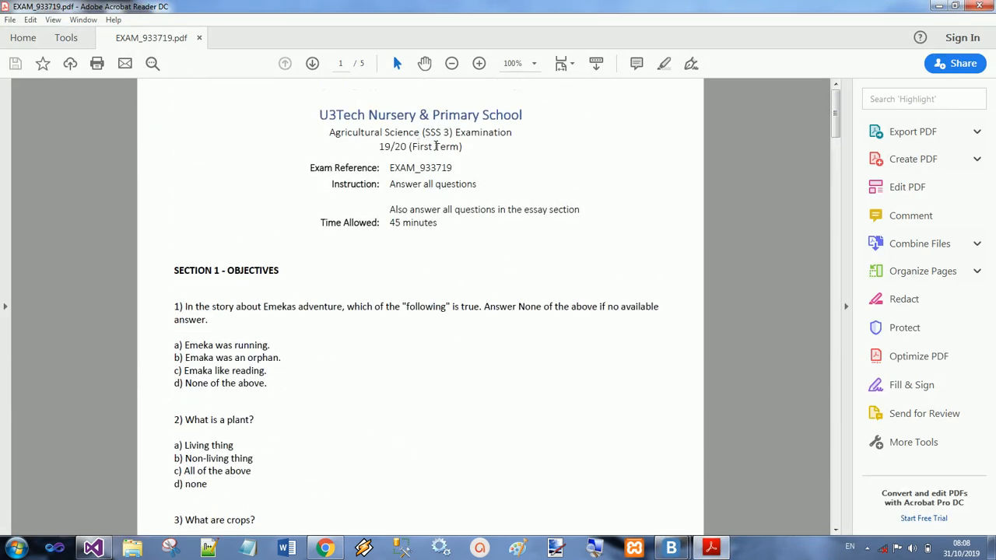
{"action": "left_click", "coordinate": [979, 6]}
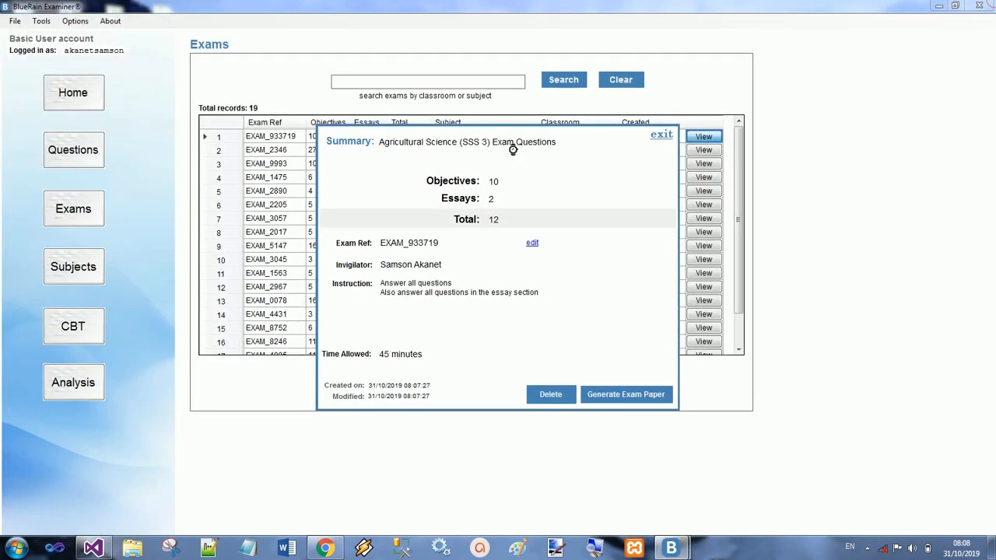
{"action": "left_click", "coordinate": [662, 137]}
Step: Start a new subject from the subject list, check the available classrooms, and enter "rtretrete" as the title
{"action": "left_click", "coordinate": [76, 270]}
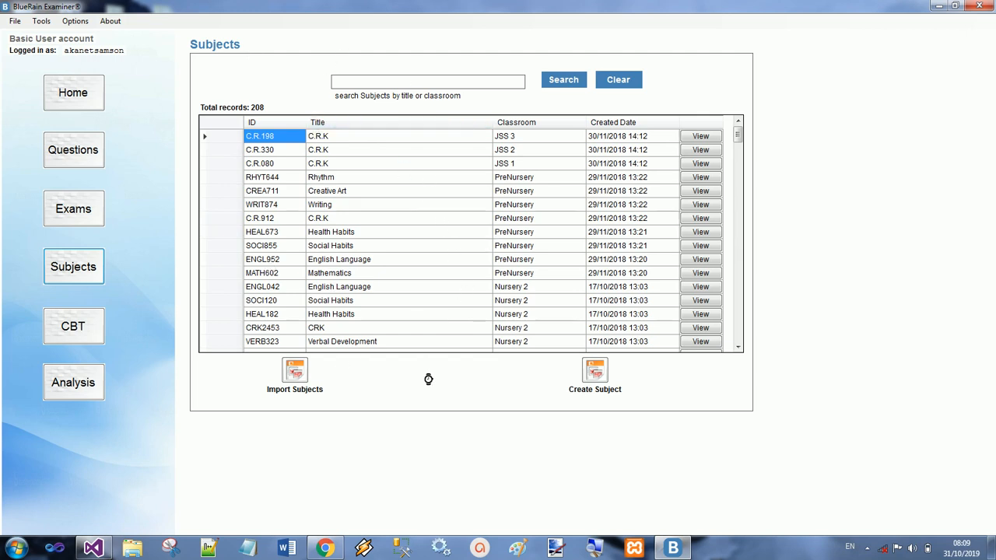
{"action": "left_click", "coordinate": [594, 370]}
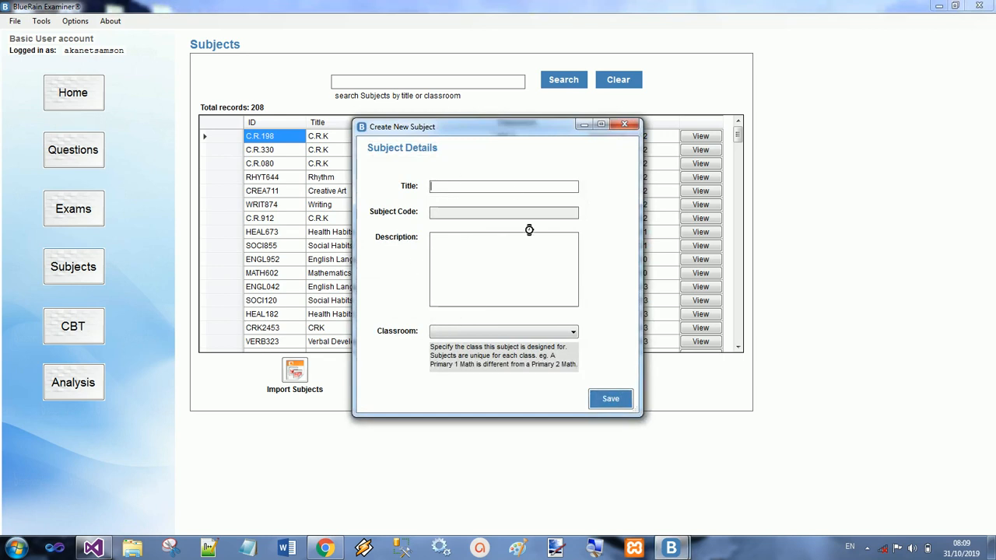
{"action": "left_click", "coordinate": [509, 332]}
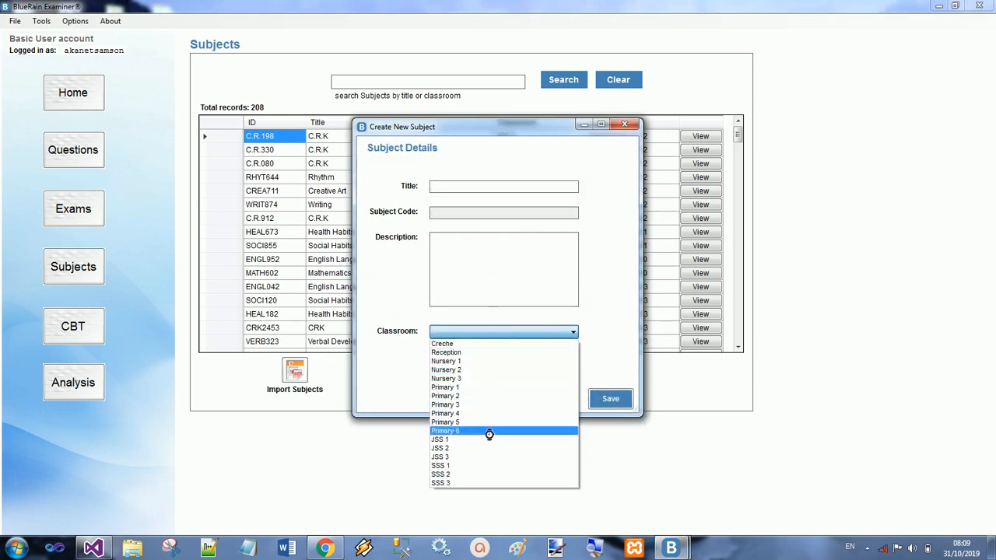
{"action": "left_click", "coordinate": [450, 187]}
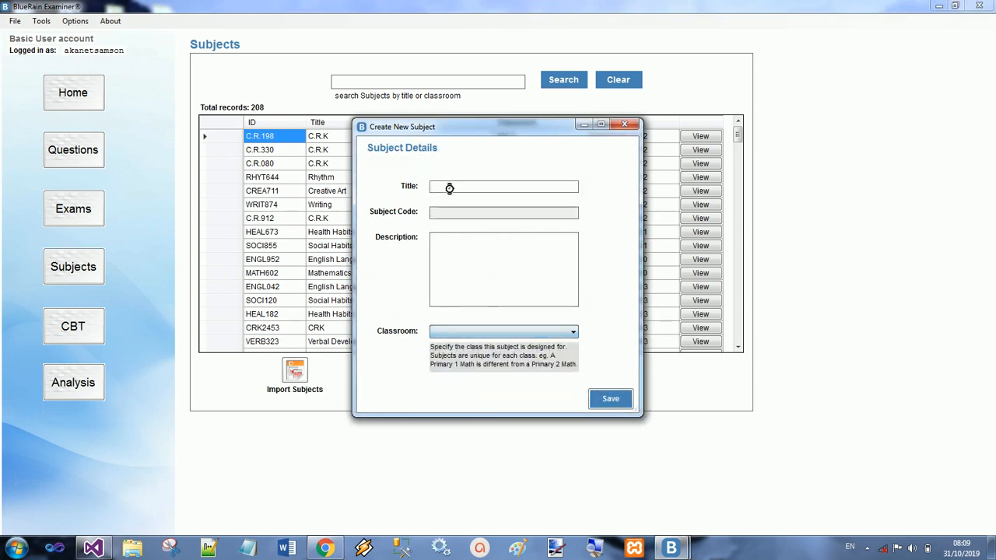
{"action": "type", "text": "rtretrete"}
{"action": "left_click", "coordinate": [467, 248]}
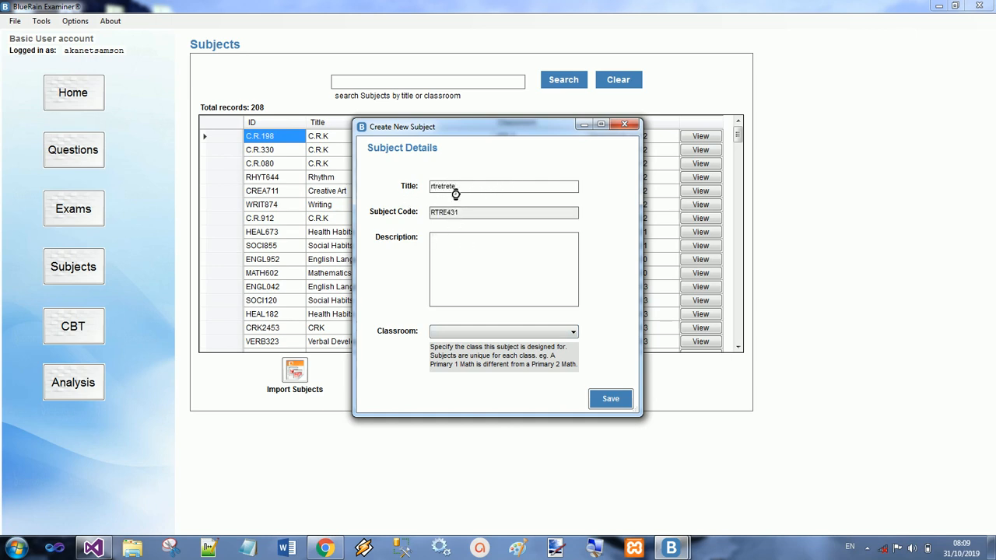
Step: Replace the new subject's title with "Physic" and enter "dfdfsdf" as its description
{"action": "left_click_drag", "start_coordinate": [460, 188], "coordinate": [325, 177]}
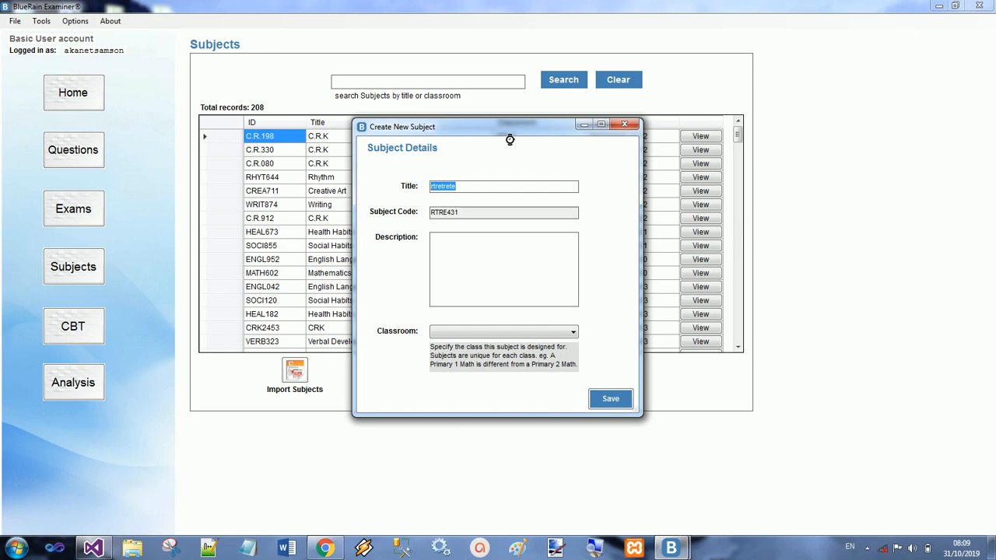
{"action": "type", "text": "Physic"}
{"action": "key", "text": "Tab"}
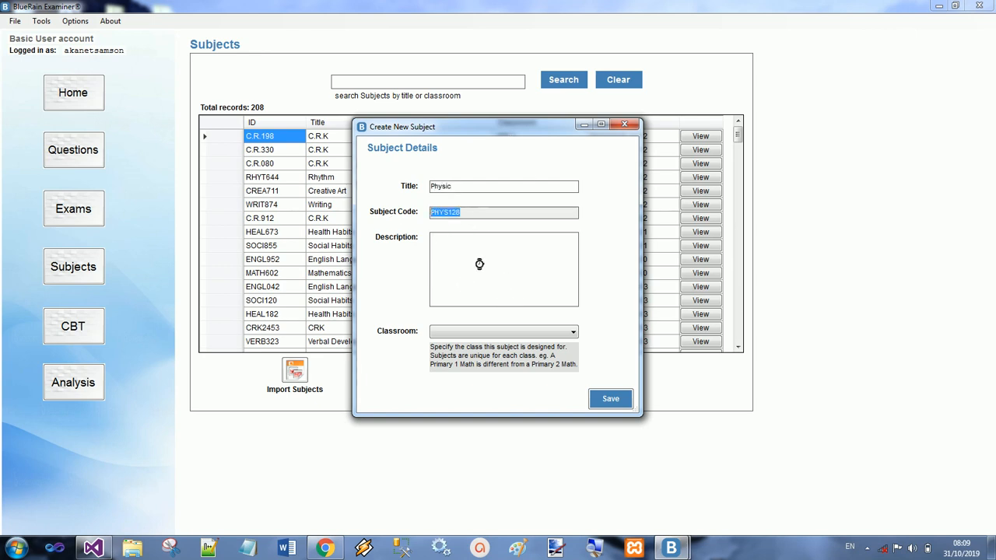
{"action": "left_click", "coordinate": [497, 248]}
{"action": "type", "text": "dfdfsdf"}
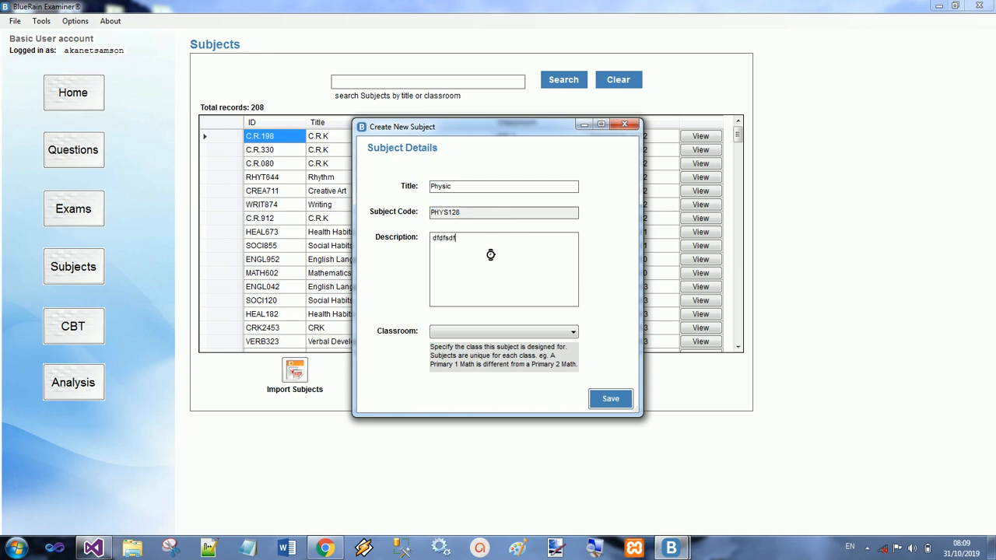
Step: Assign the subject to classroom SSS 1, change its description to "None", and save it
{"action": "left_click", "coordinate": [501, 335]}
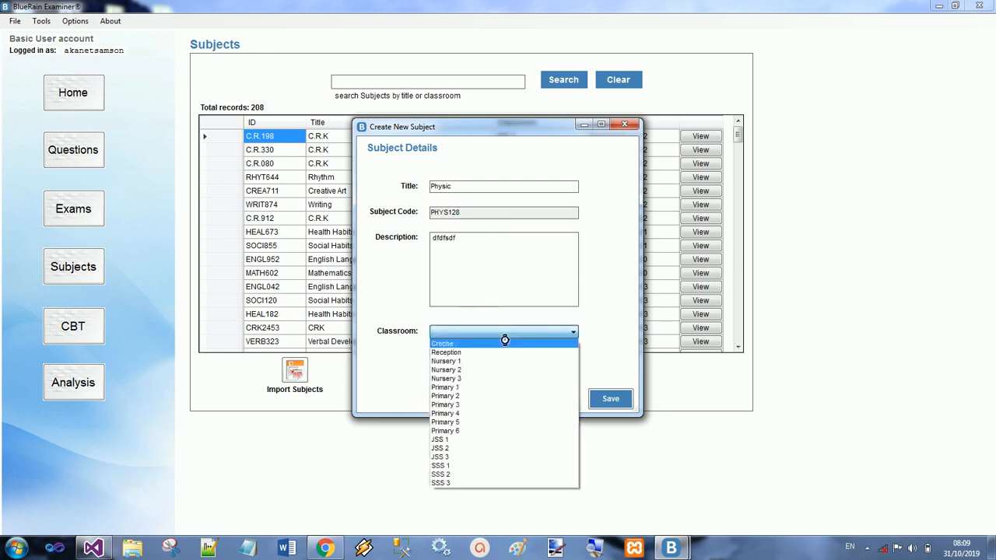
{"action": "left_click", "coordinate": [463, 466]}
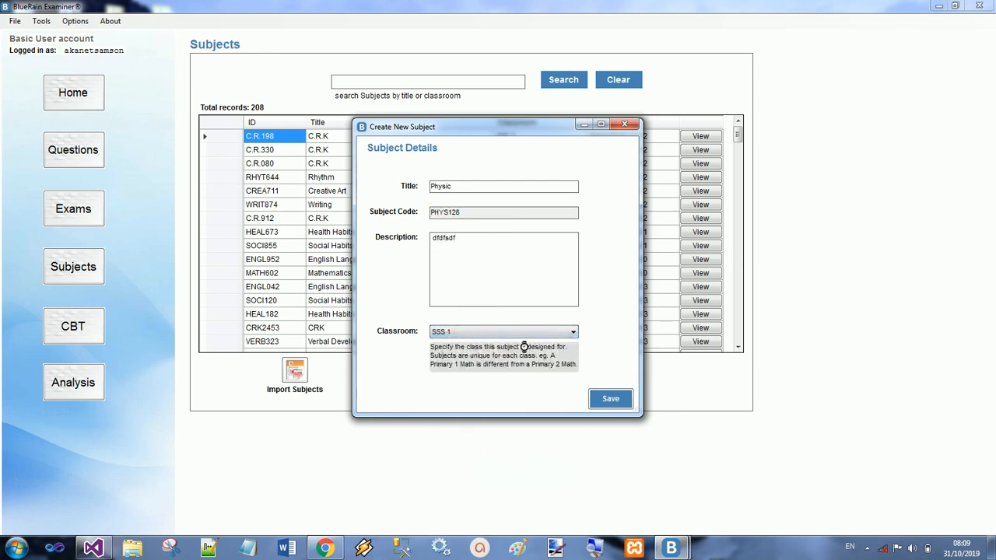
{"action": "left_click_drag", "start_coordinate": [464, 243], "coordinate": [349, 241]}
{"action": "type", "text": "None"}
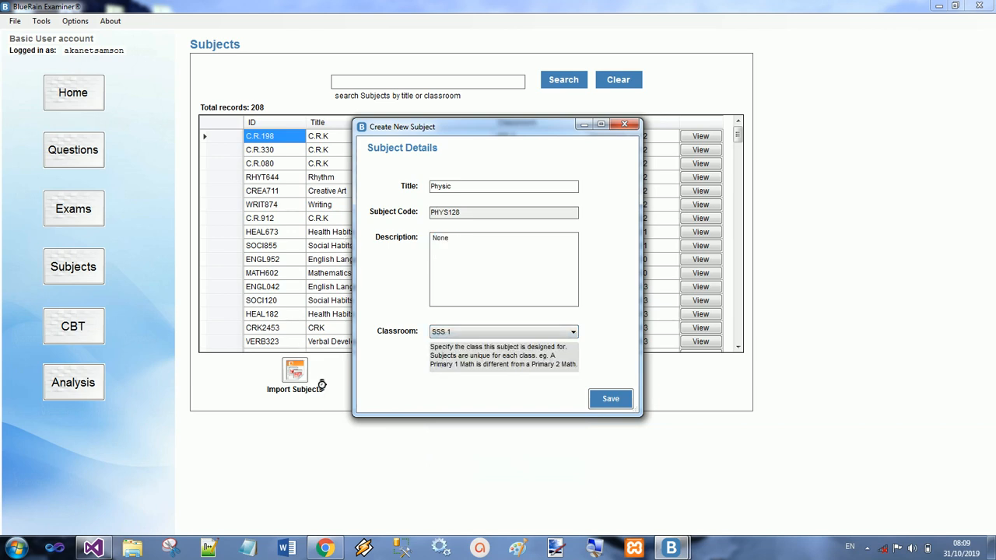
{"action": "left_click", "coordinate": [612, 398]}
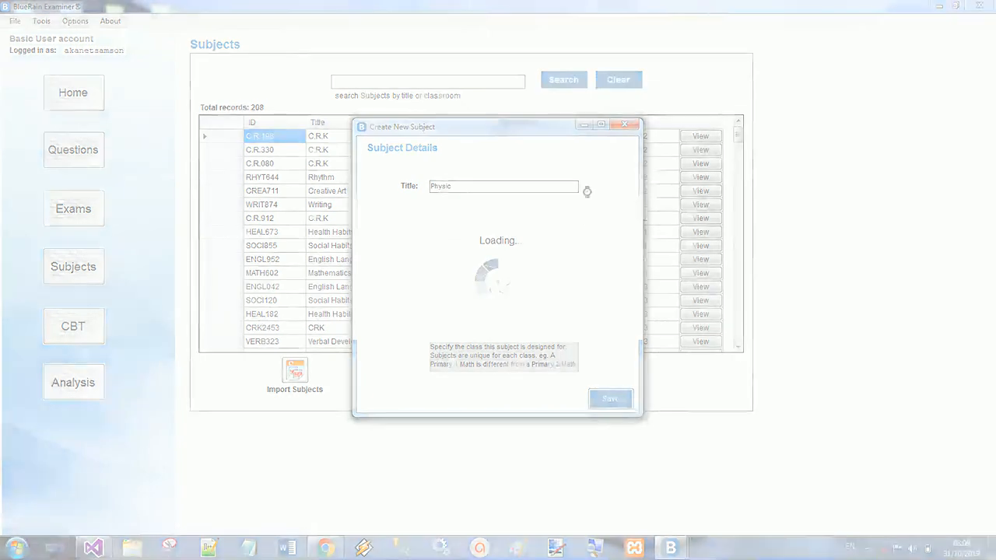